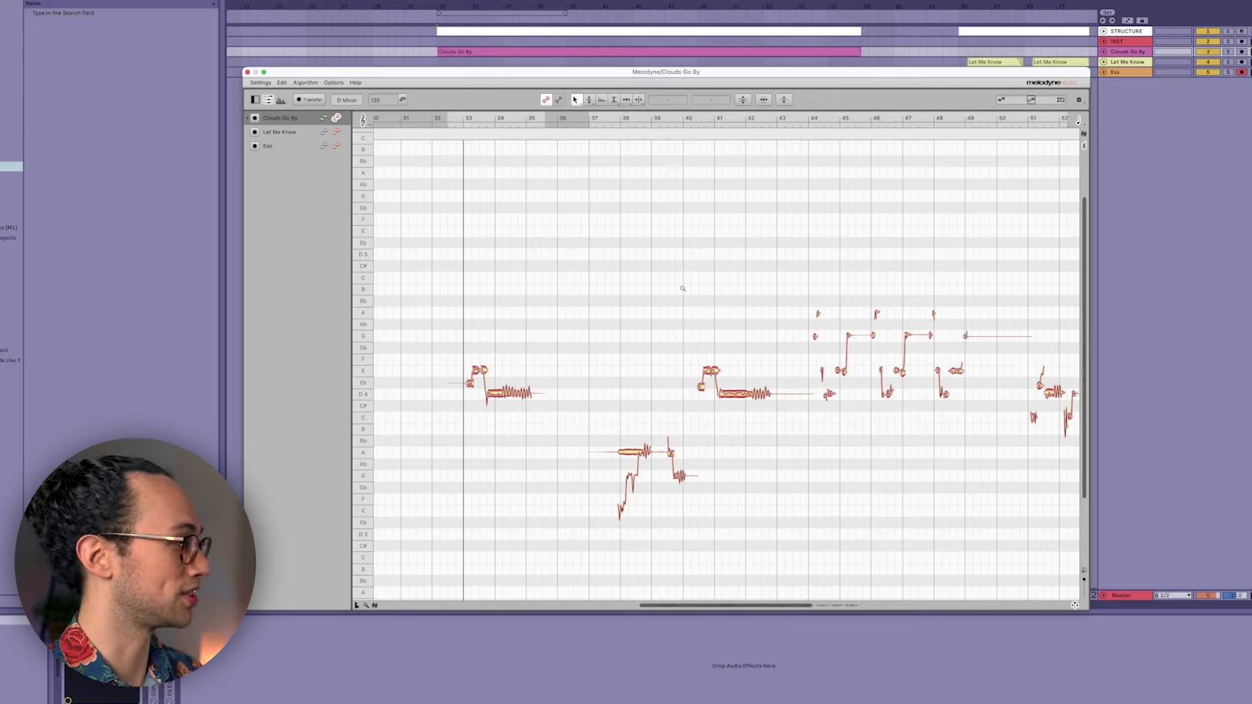
Zoom the note editor so bars 34–46 of the Clouds Go By vocal fill the view.
left_click_drag(683, 284, 707, 258)
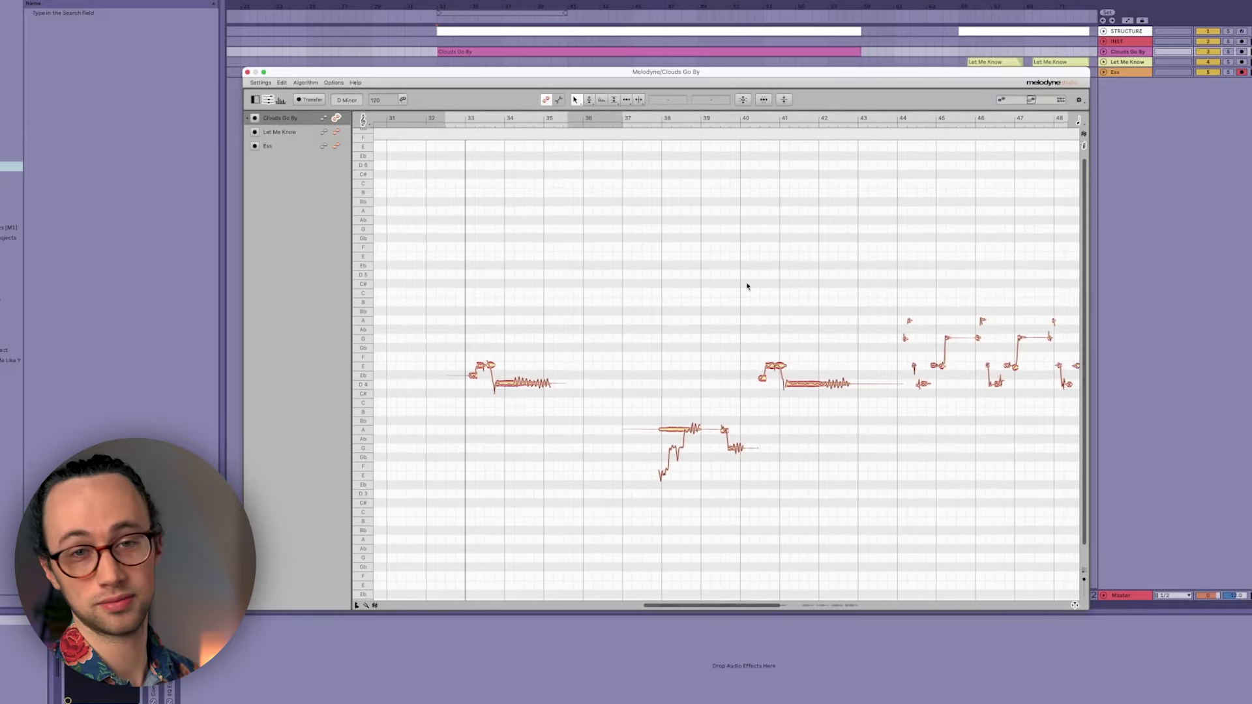
left_click_drag(841, 289, 816, 281)
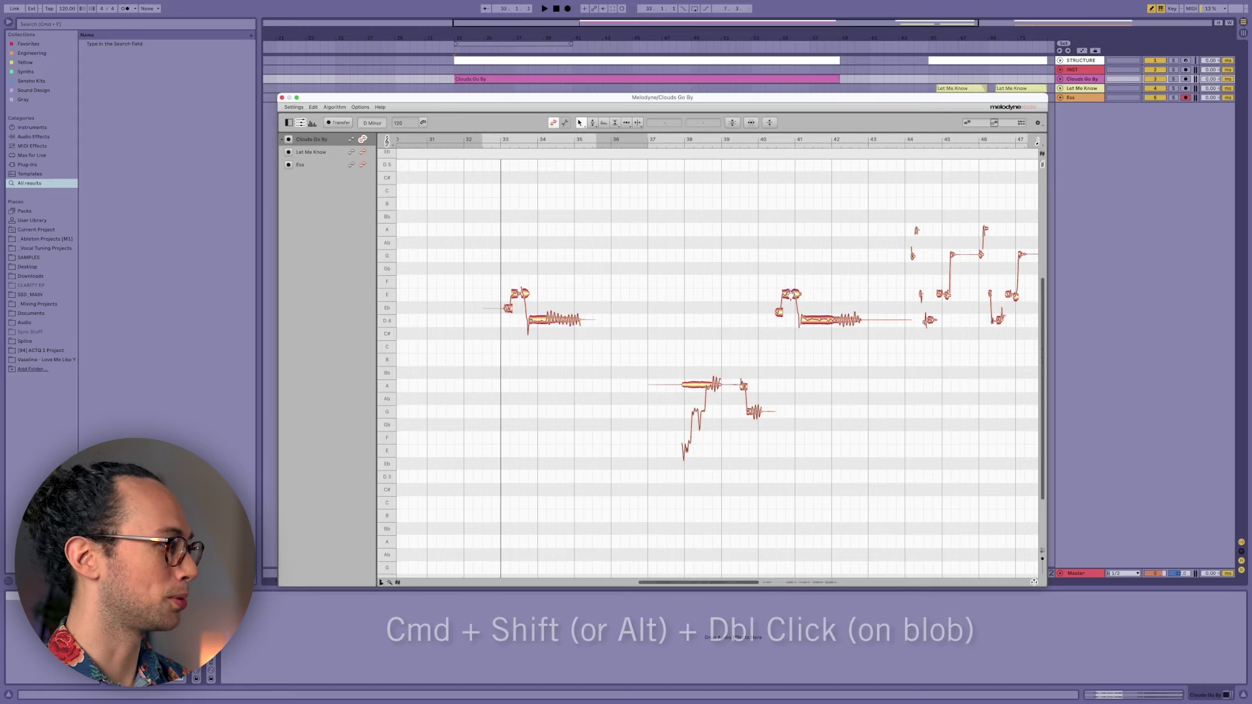
Separate the A note in the trill near bar 46 with the note separation tool (F6), then return to the main tool.
double_click(791, 293, "shift+super")
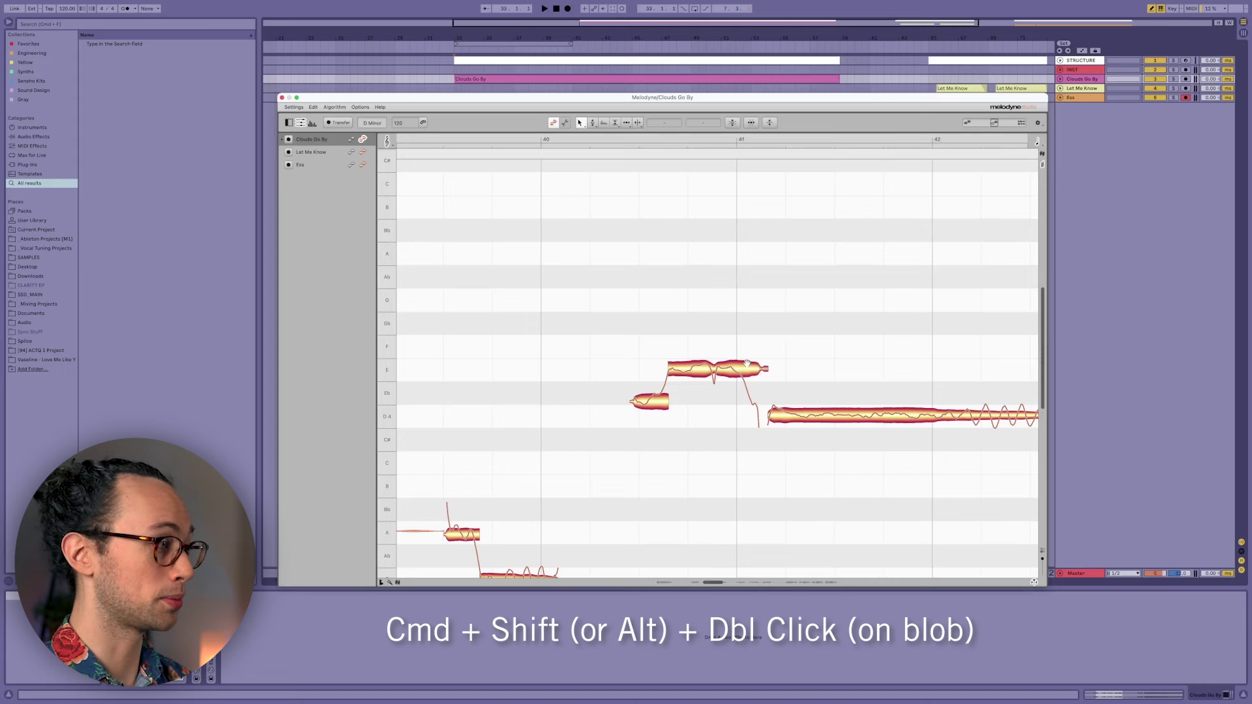
double_click(760, 322, "shift+super")
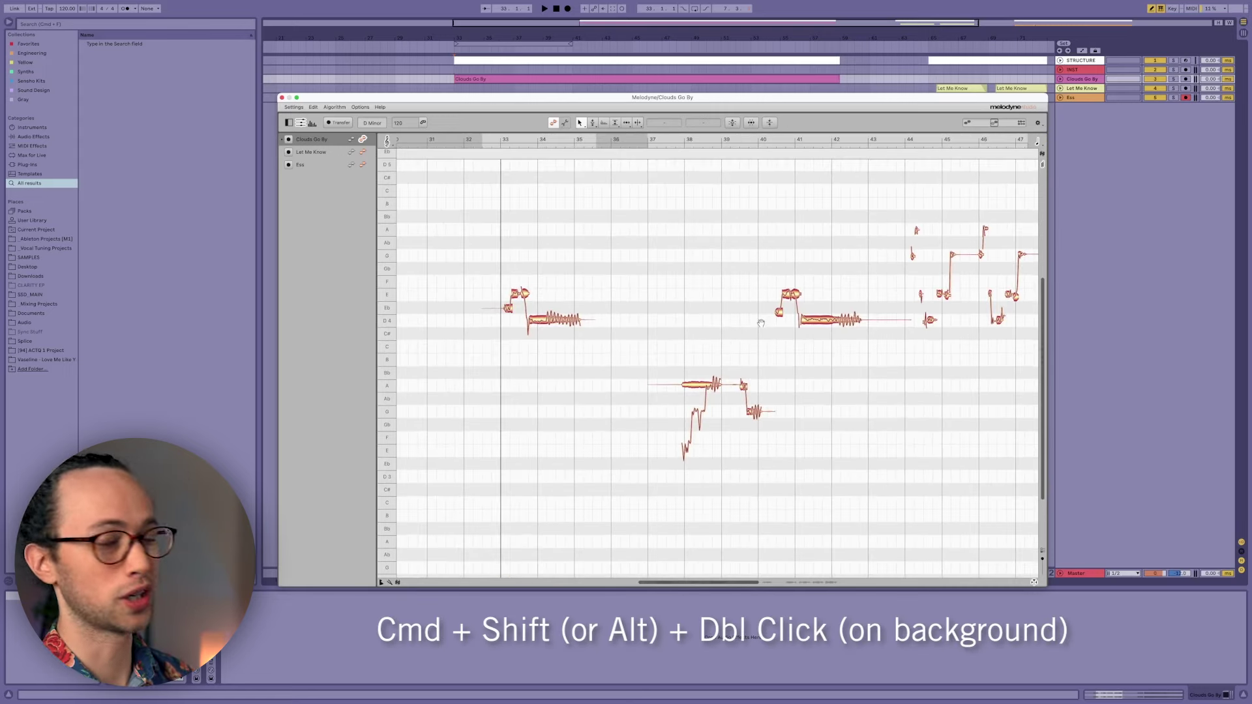
double_click(771, 368, "shift+super")
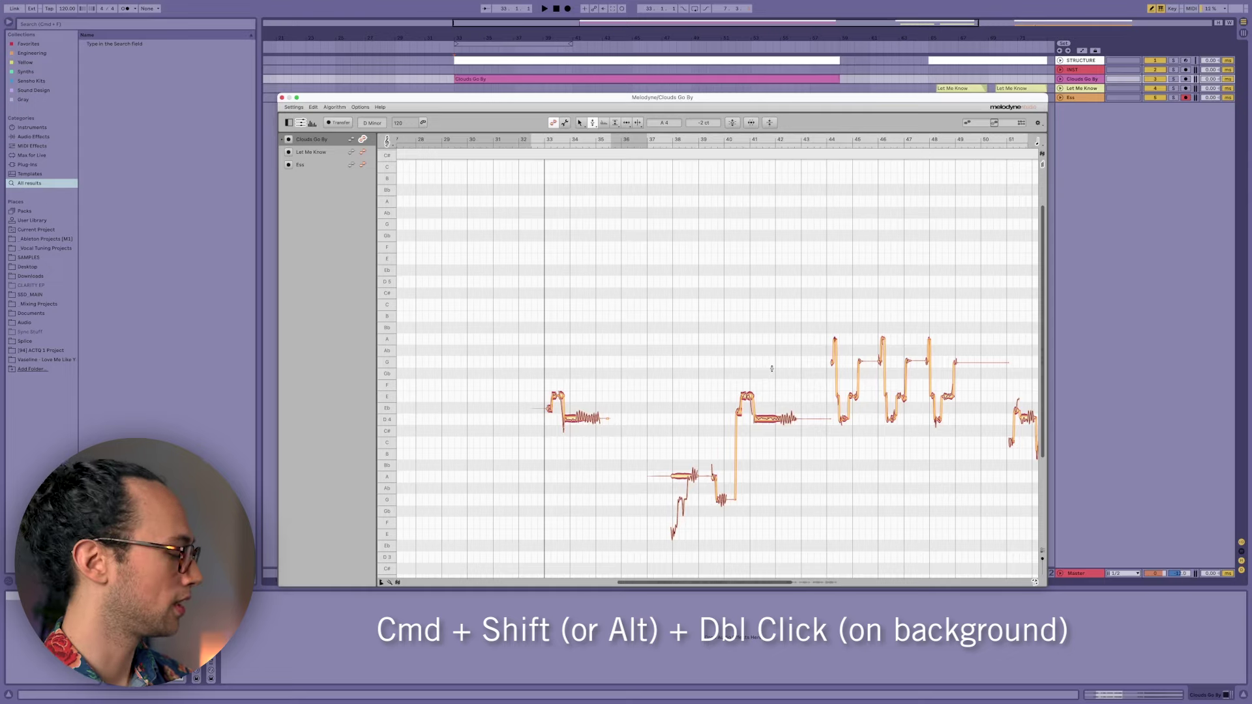
double_click(777, 277, "shift+super")
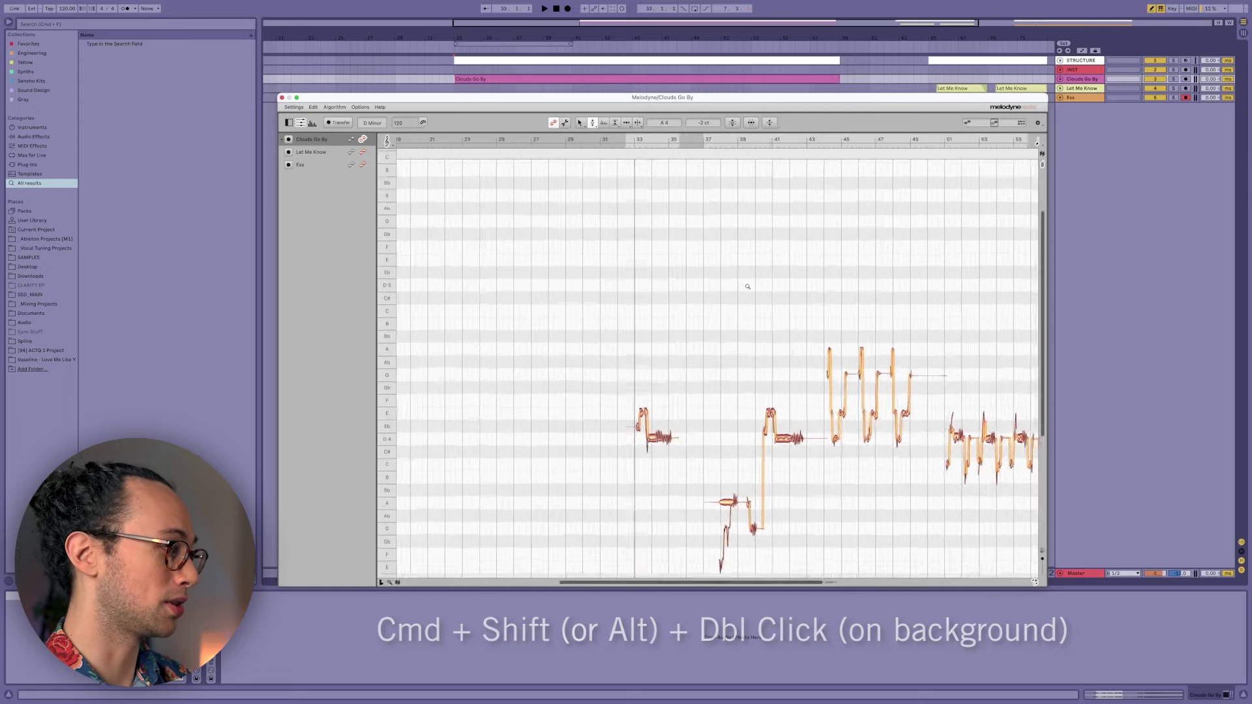
double_click(780, 285, "shift+super")
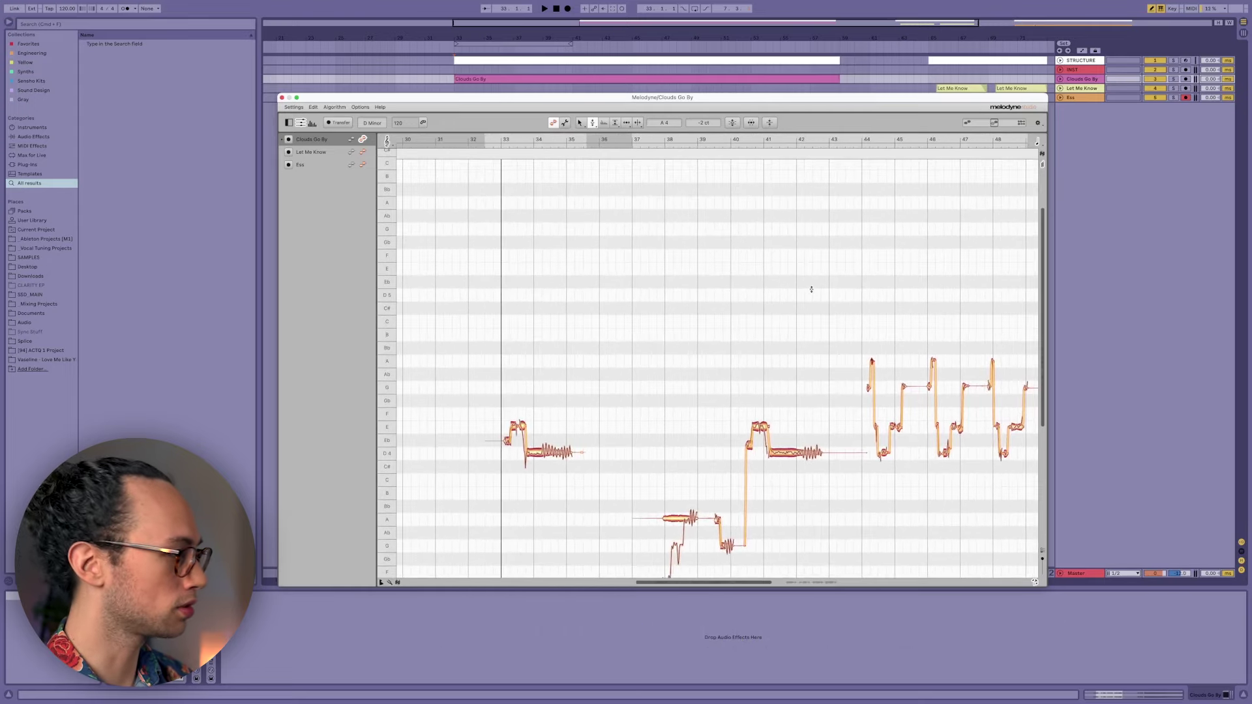
double_click(758, 427, "shift+super")
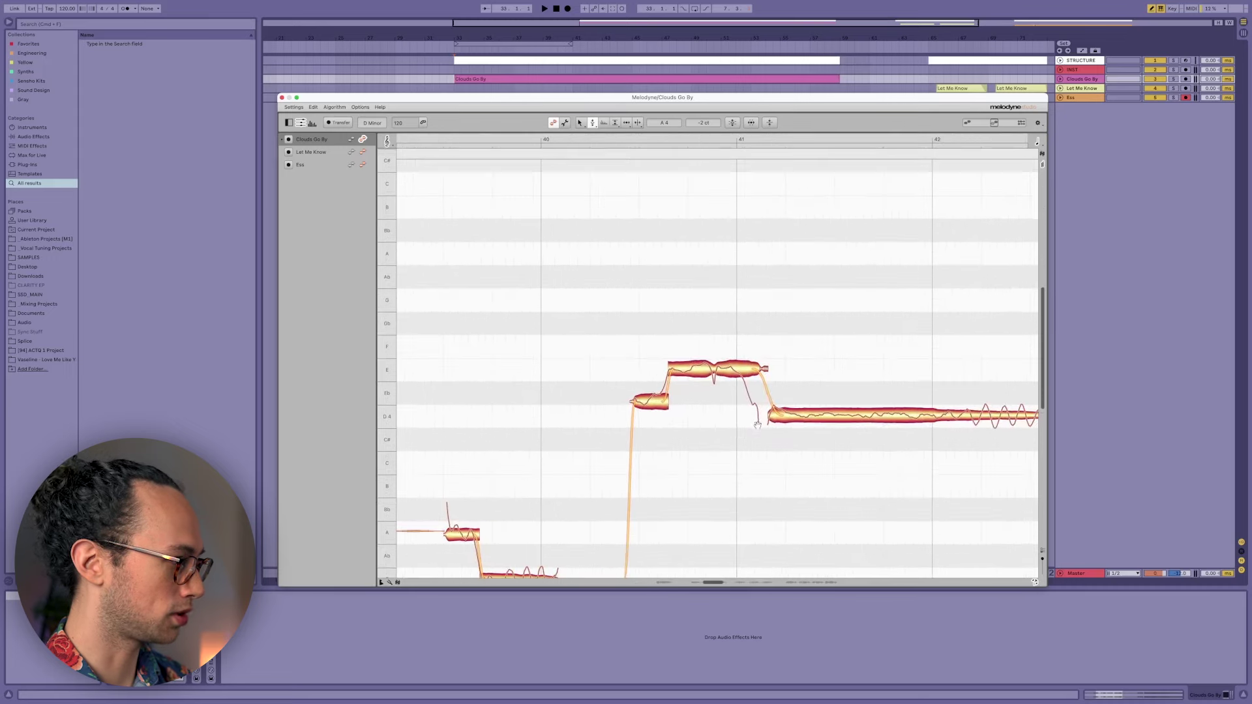
double_click(737, 349, "alt+super")
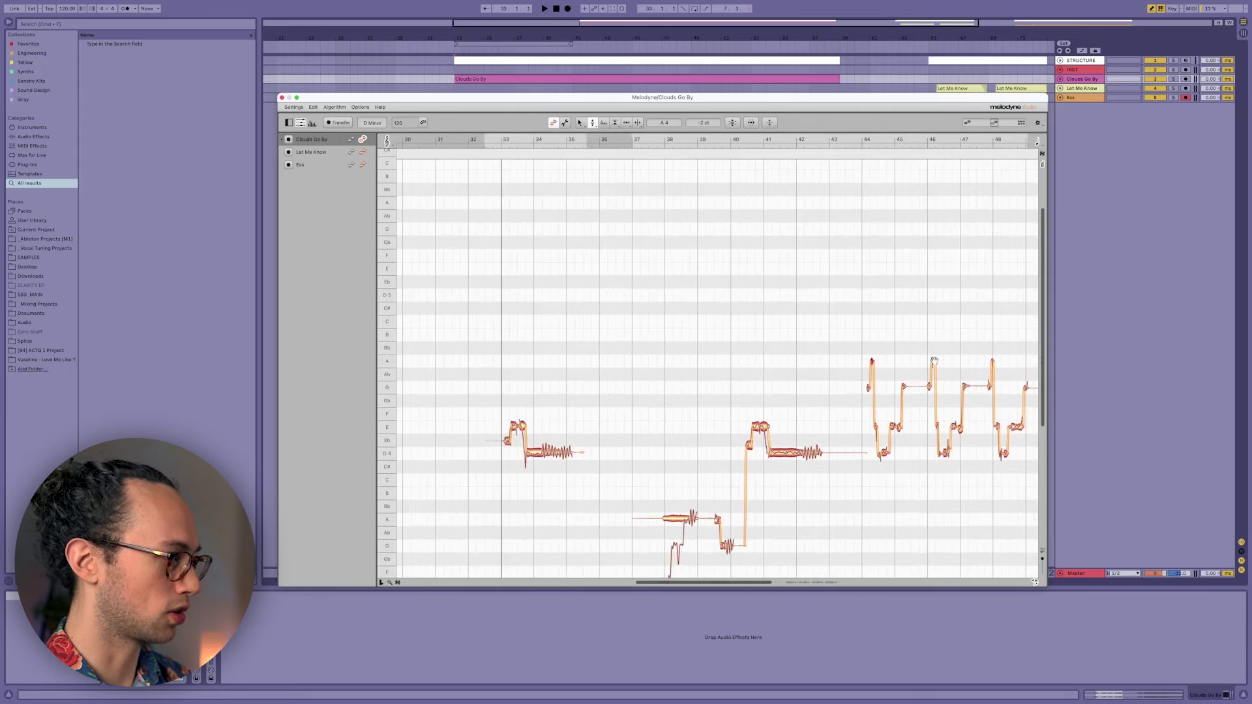
double_click(932, 362, "shift+super")
key("F6")
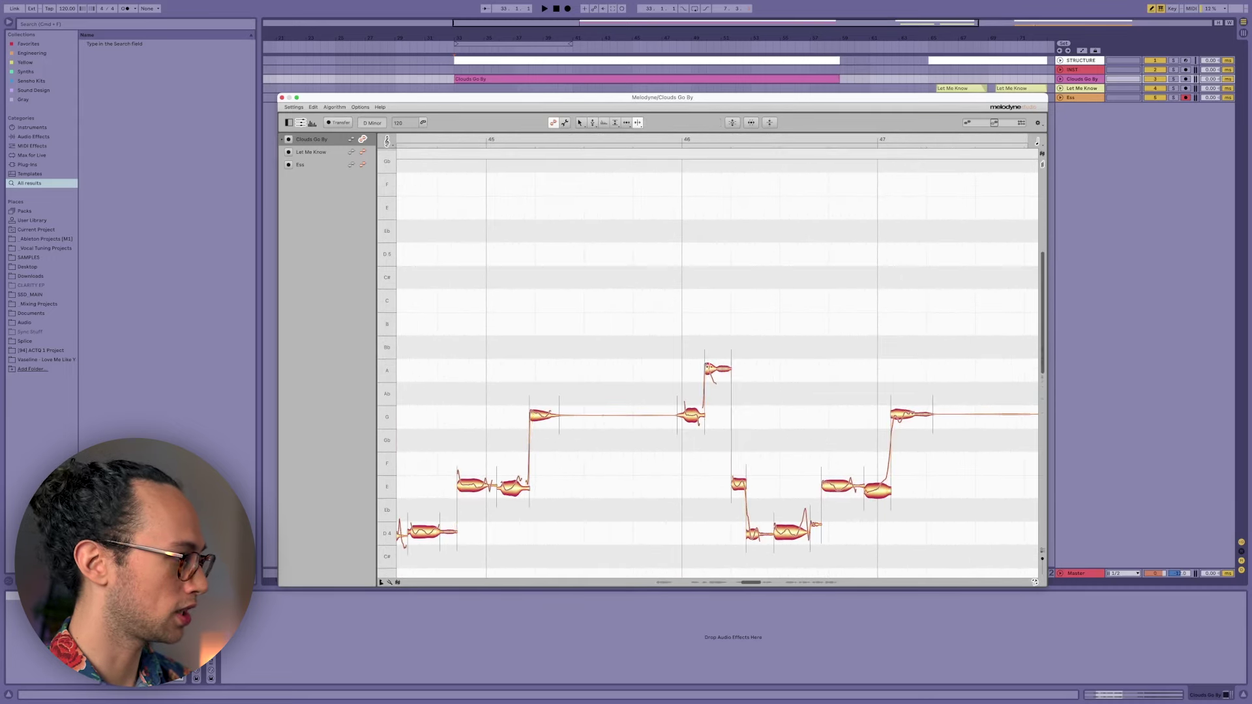
double_click(709, 368)
key("F1")
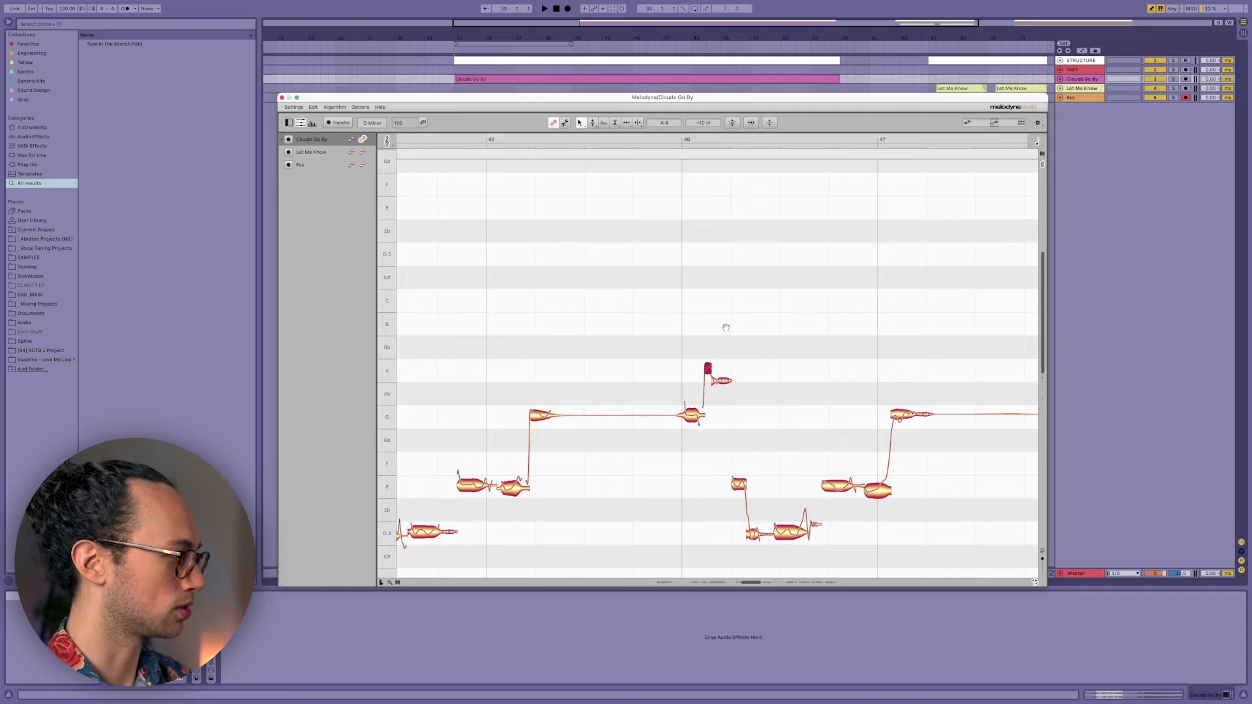
double_click(731, 326, "alt+super")
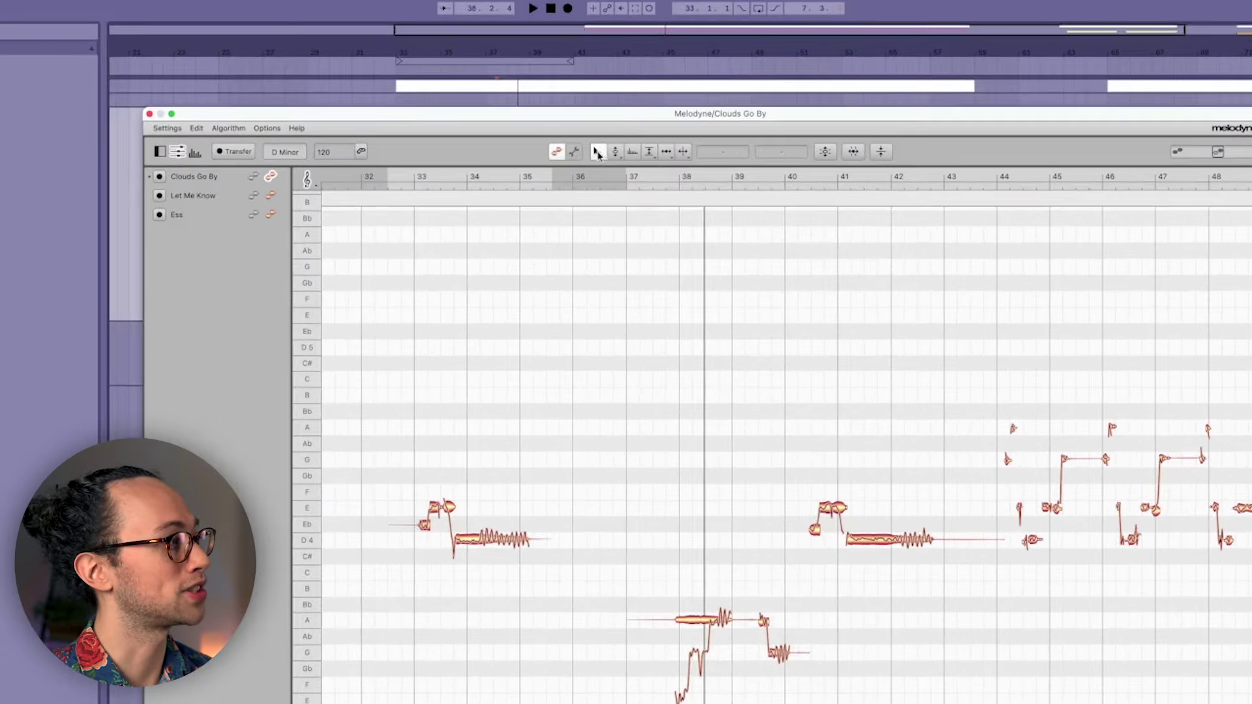
Select the Pitch, Pitch Drift and Time tools from the toolbar in turn.
left_click(599, 104)
left_click(636, 153)
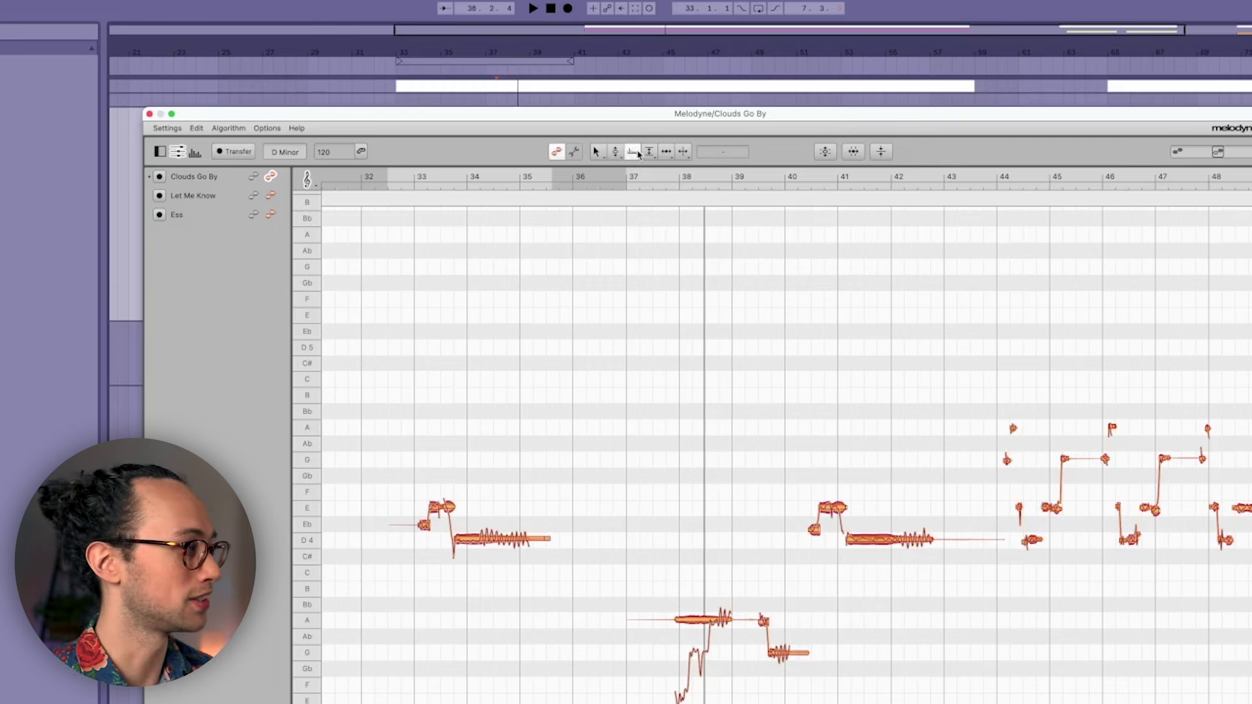
left_click(683, 152)
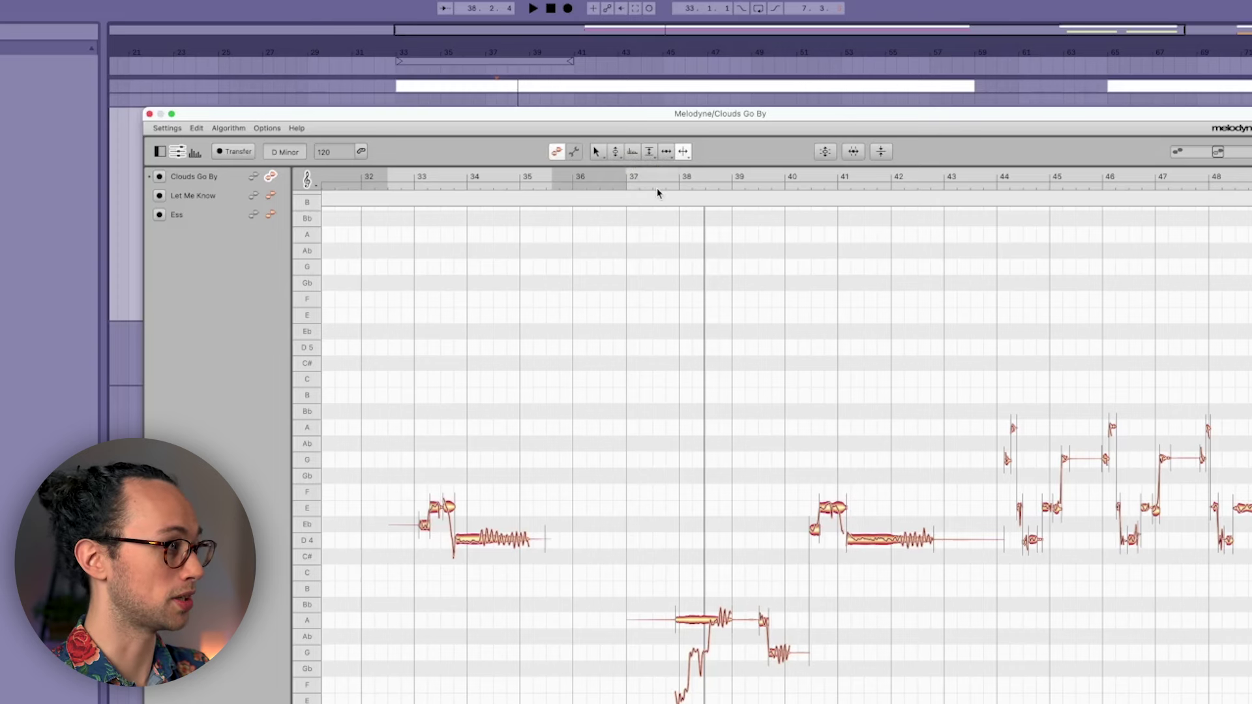
Step through all six editing tools using keys F1 to F6.
key("F1")
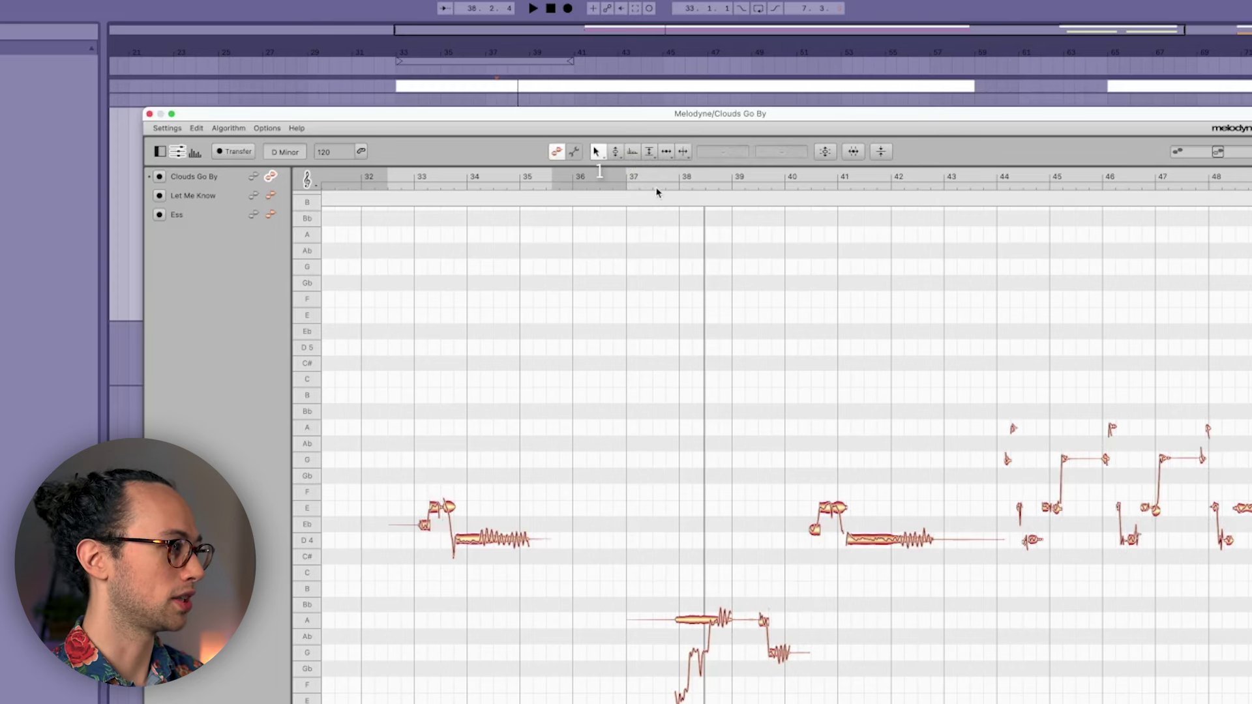
key("F2")
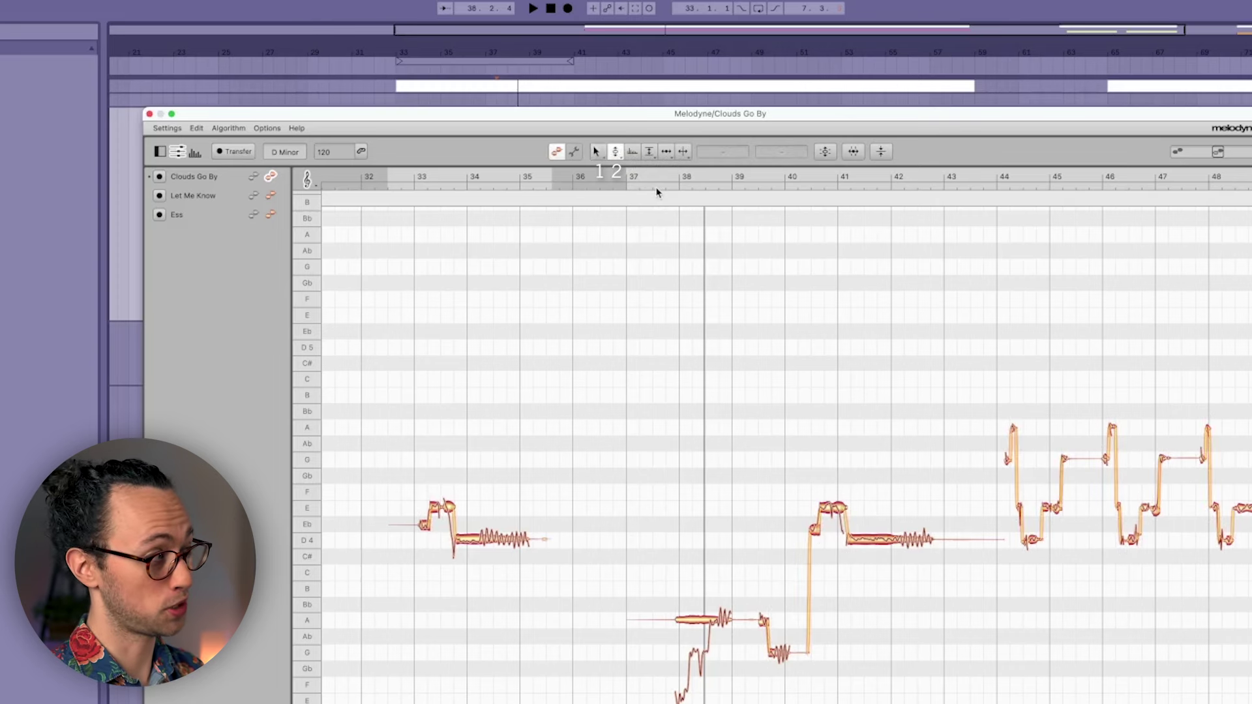
key("F3")
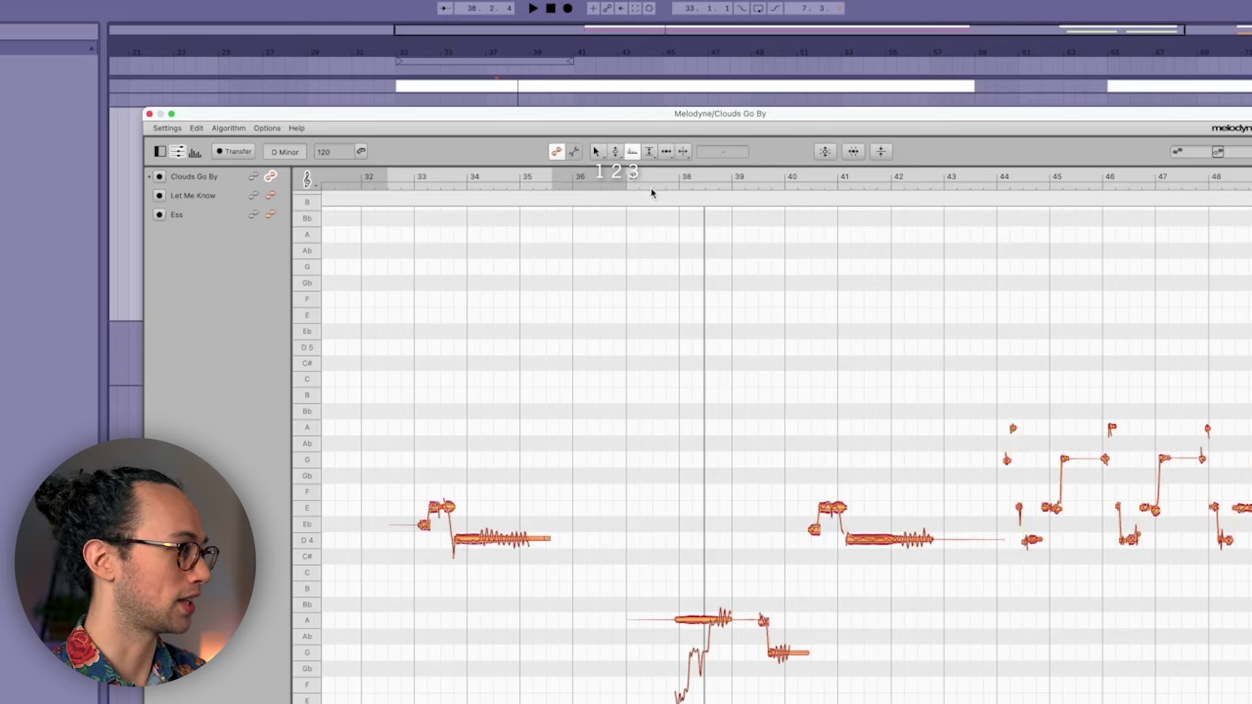
key("F4")
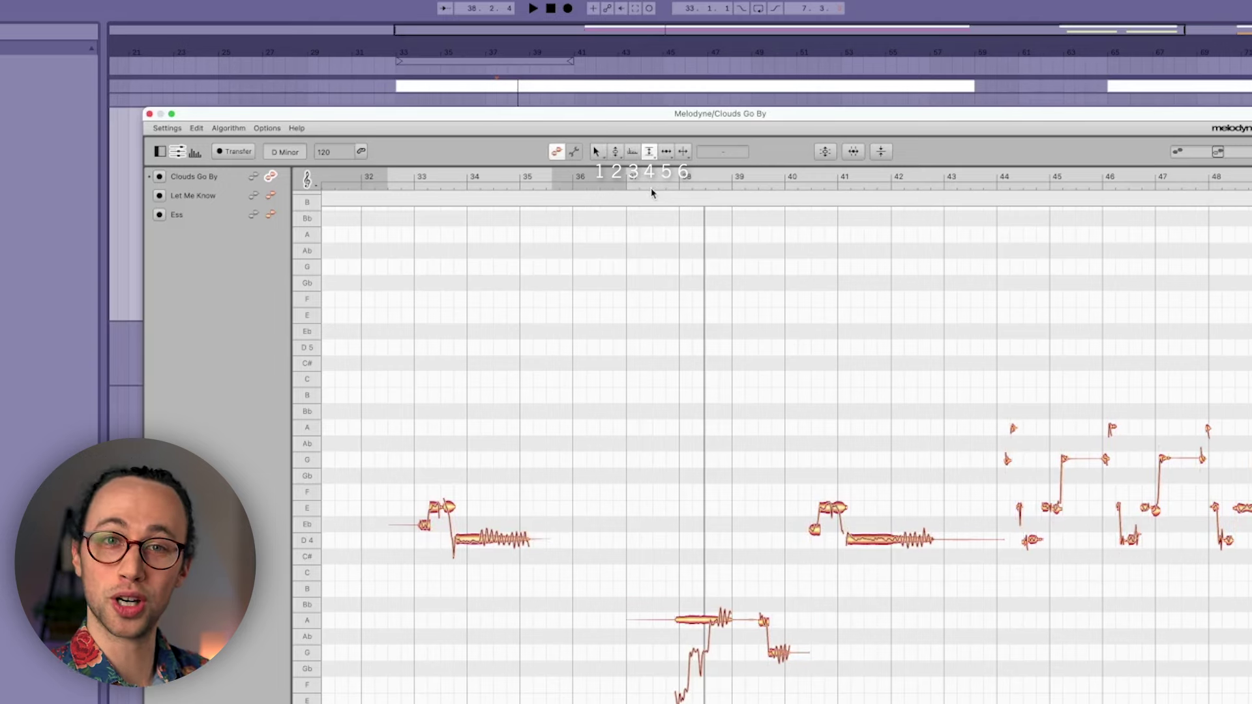
key("F5")
key("F6")
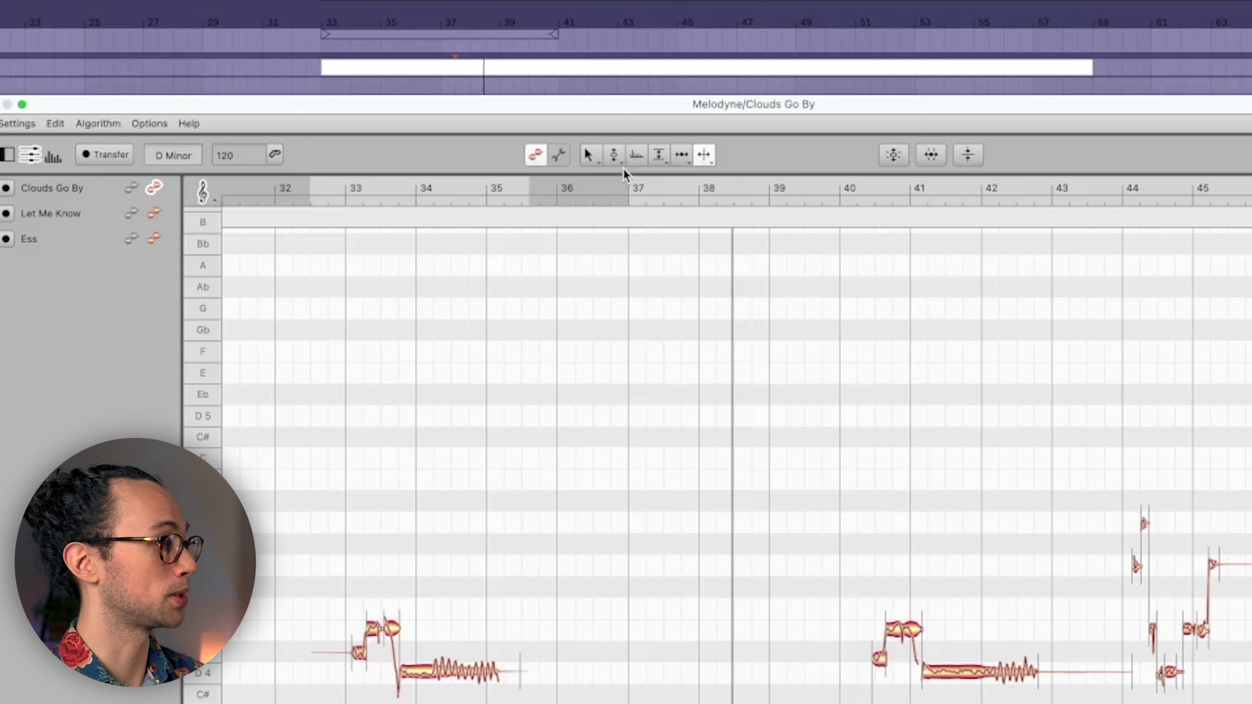
Choose the Pitch Modulation Tool from the Pitch tool's sub-tool flyout.
left_click(617, 157)
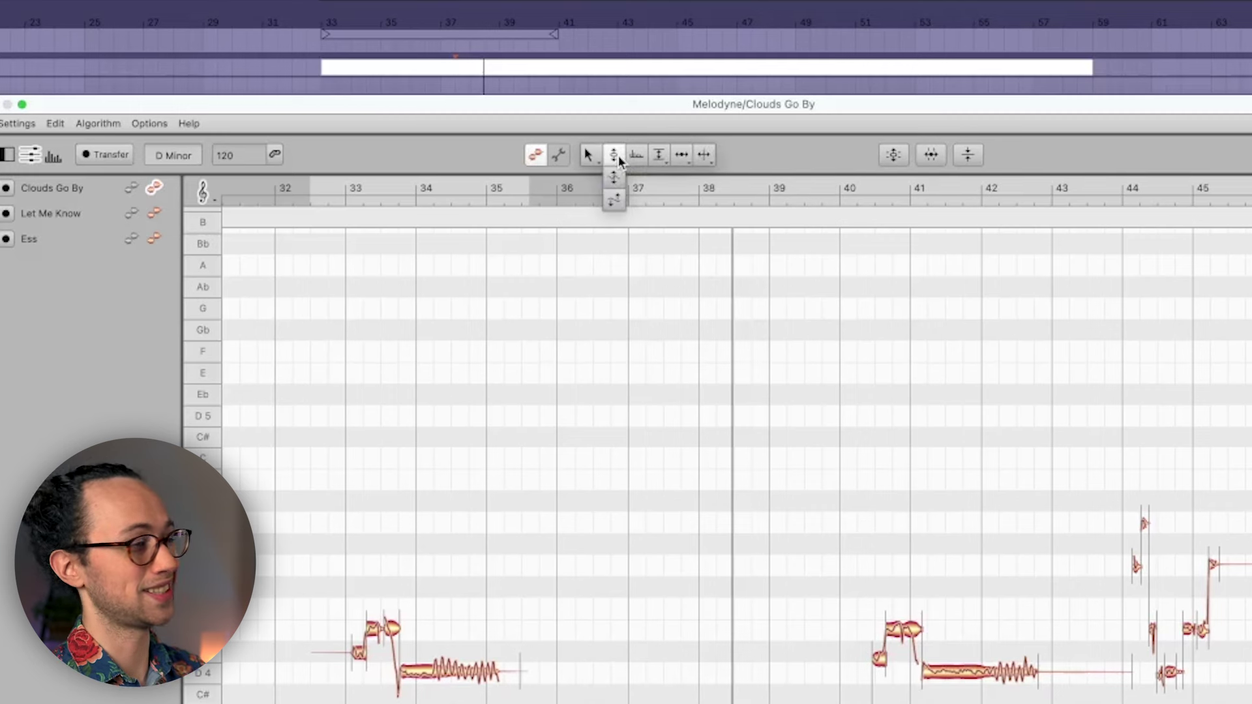
left_click(619, 189)
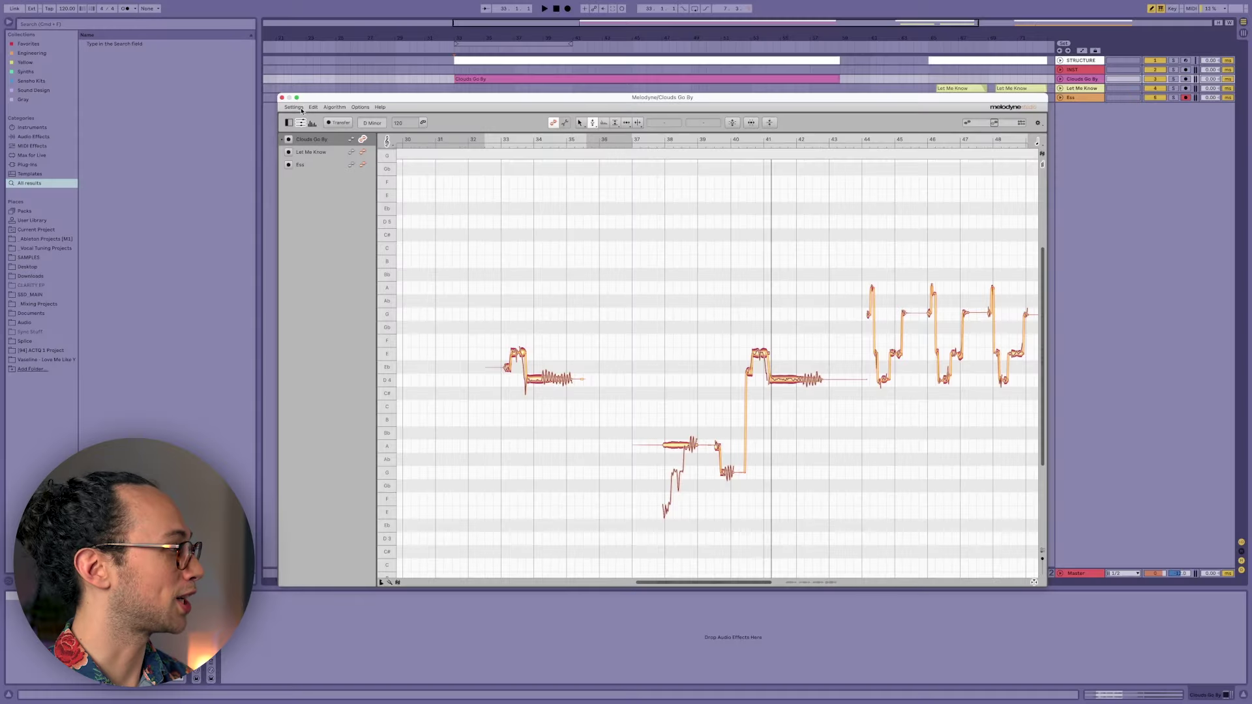
Assign the '=' key as the Pitch Tool shortcut in Preferences > Shortcuts.
left_click(294, 107)
left_click(305, 116)
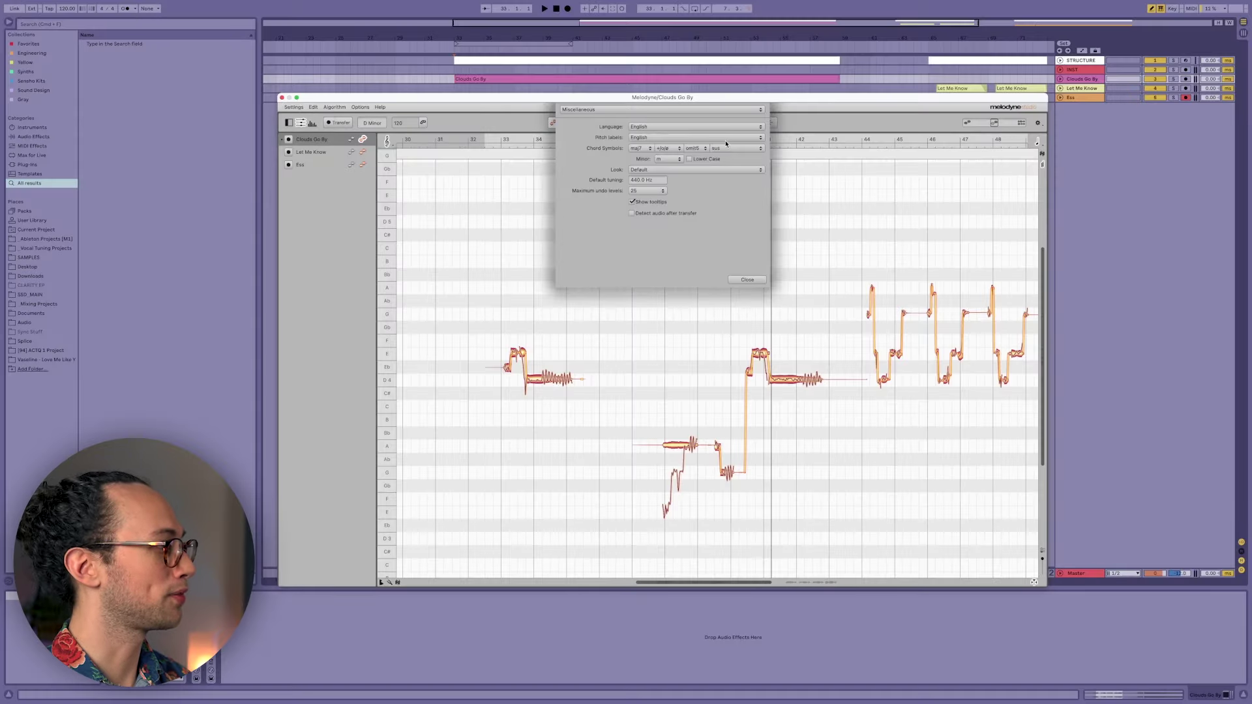
left_click(722, 112)
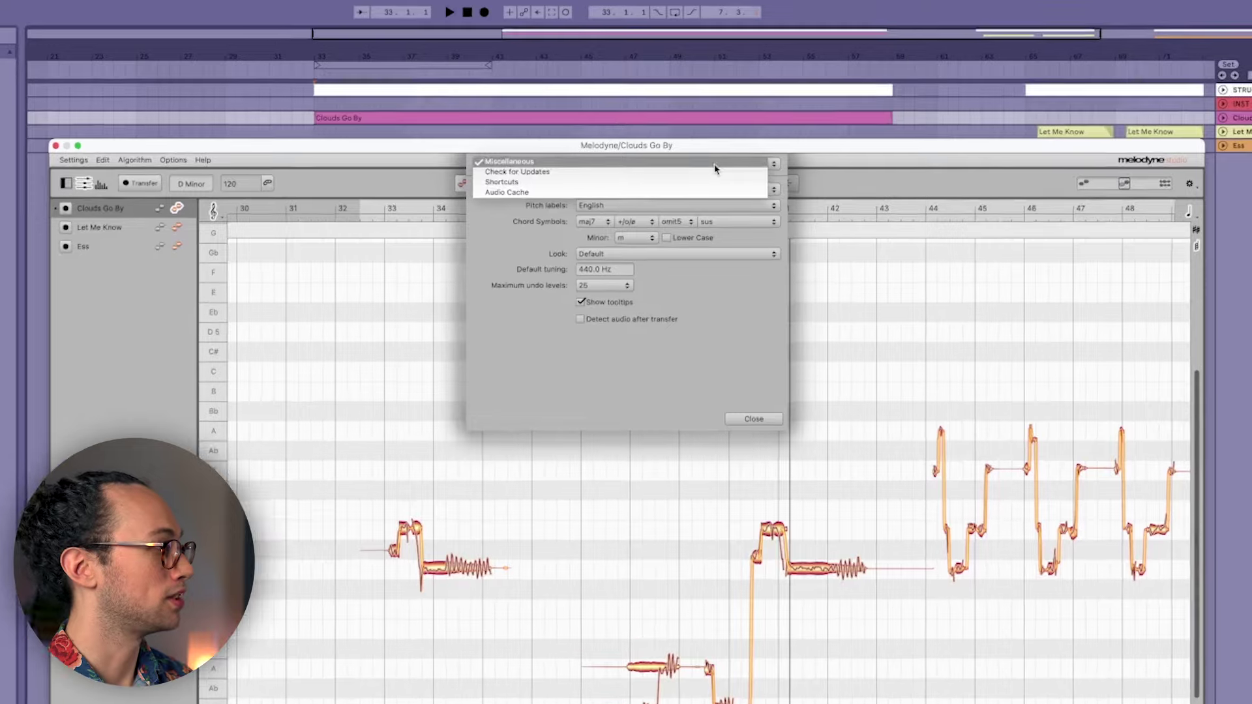
left_click(716, 187)
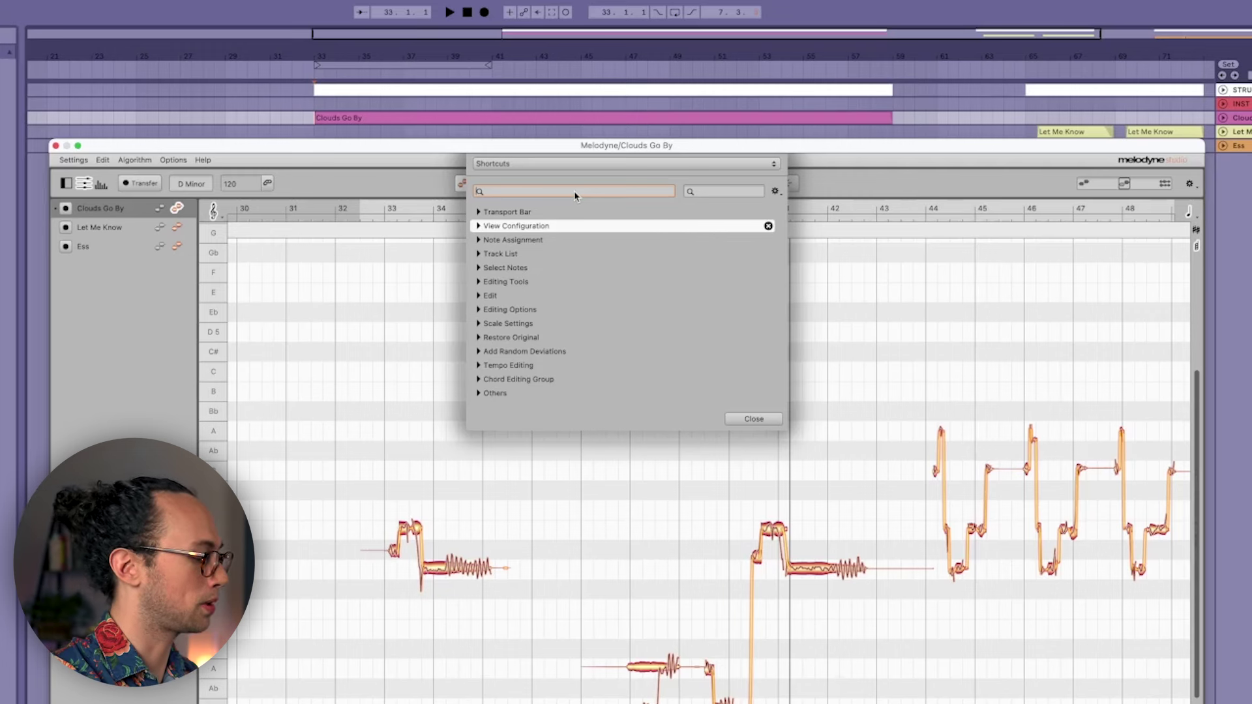
type("pitch")
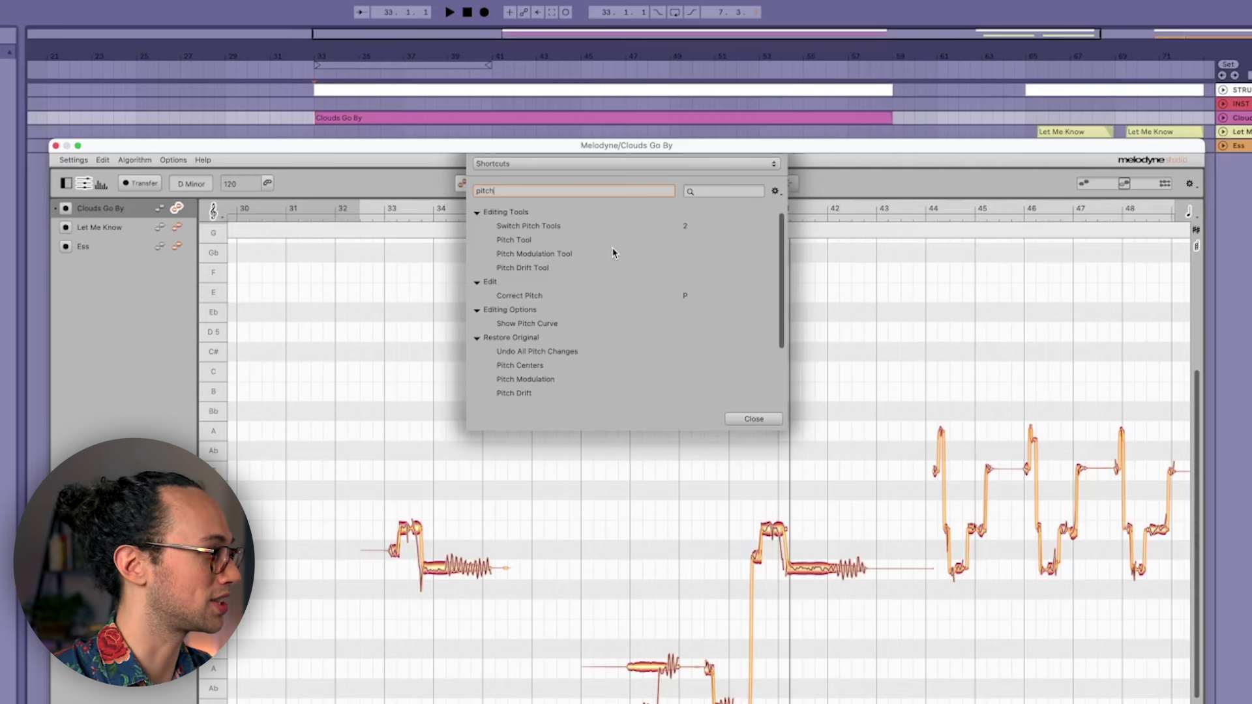
left_click(535, 240)
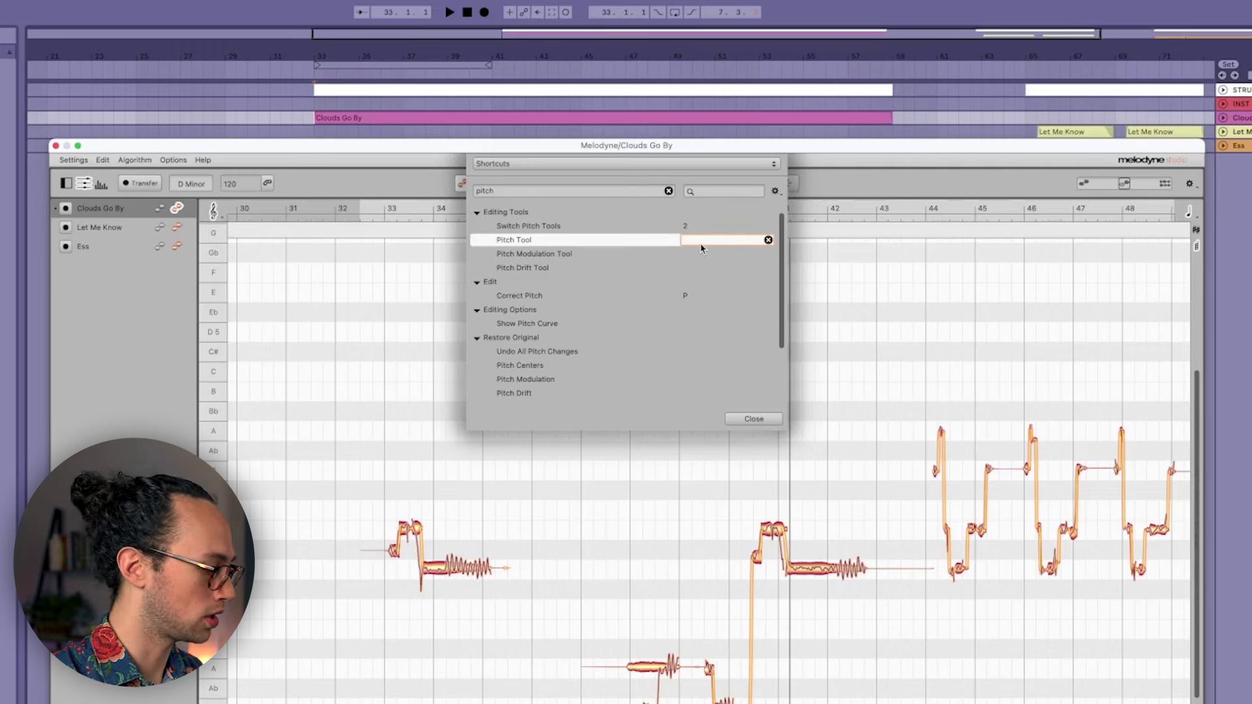
type("=")
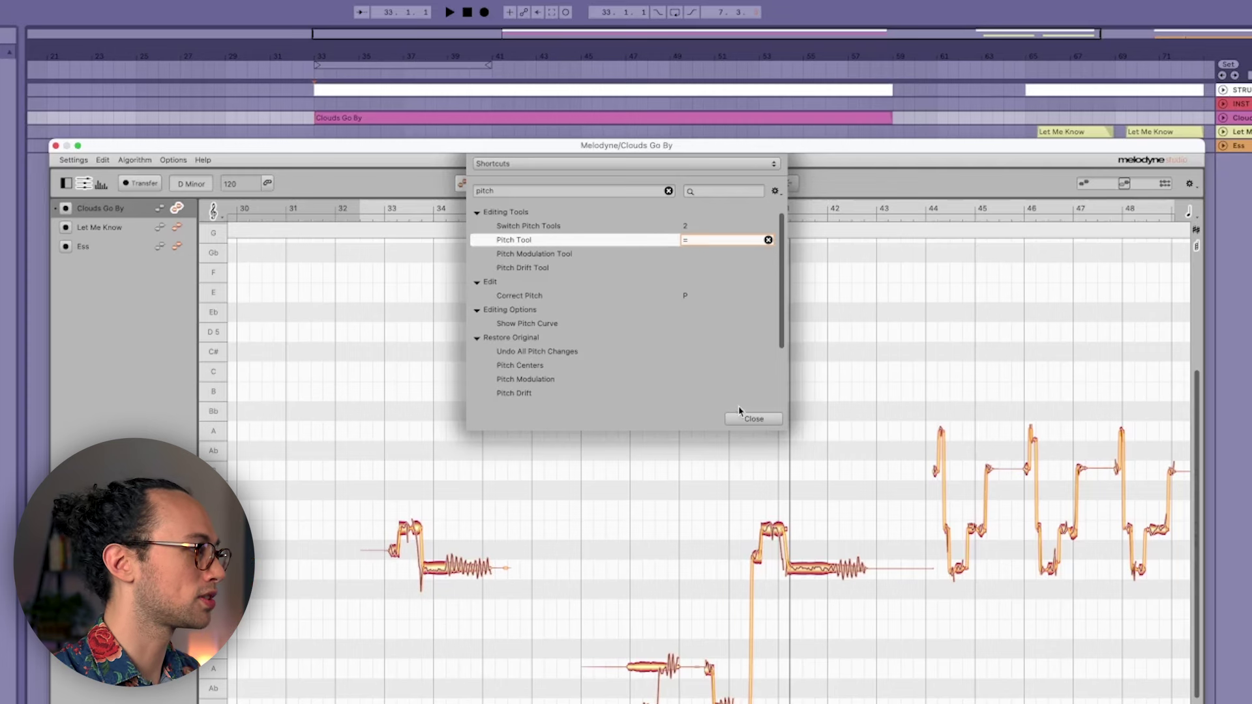
left_click(751, 418)
Switch from the main tool to the Pitch Tool using the new '=' shortcut.
left_click(503, 184)
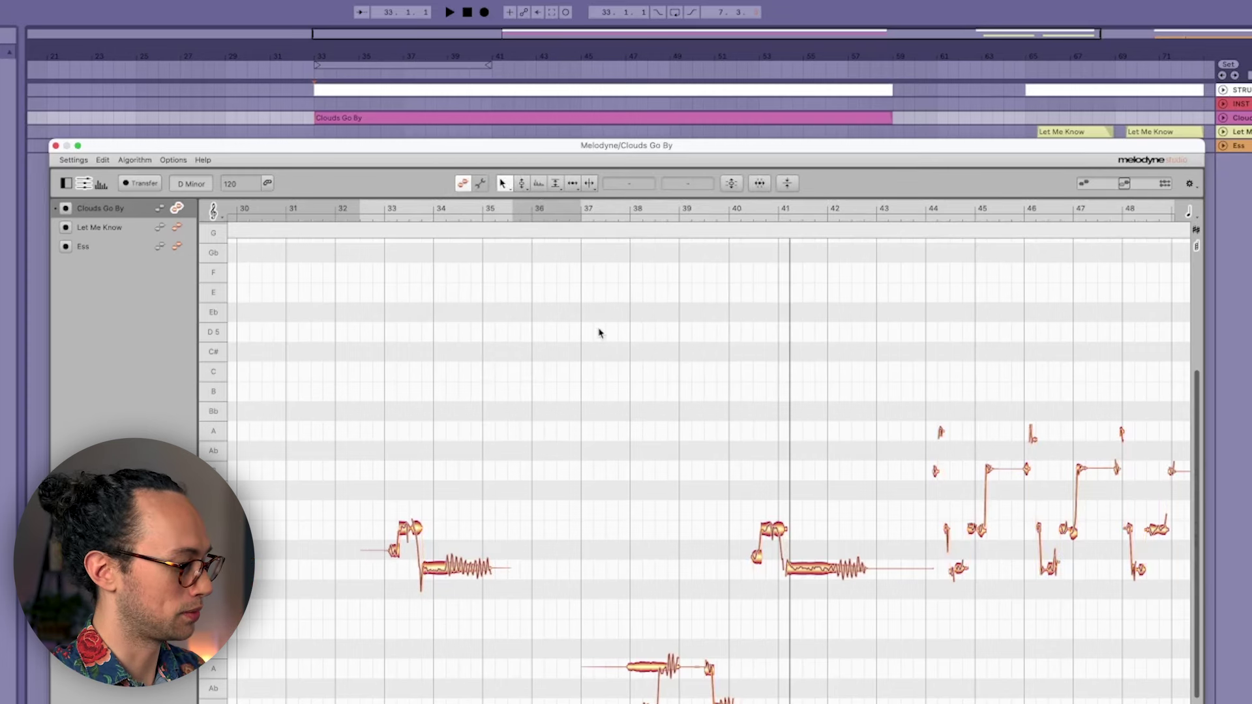
key("=")
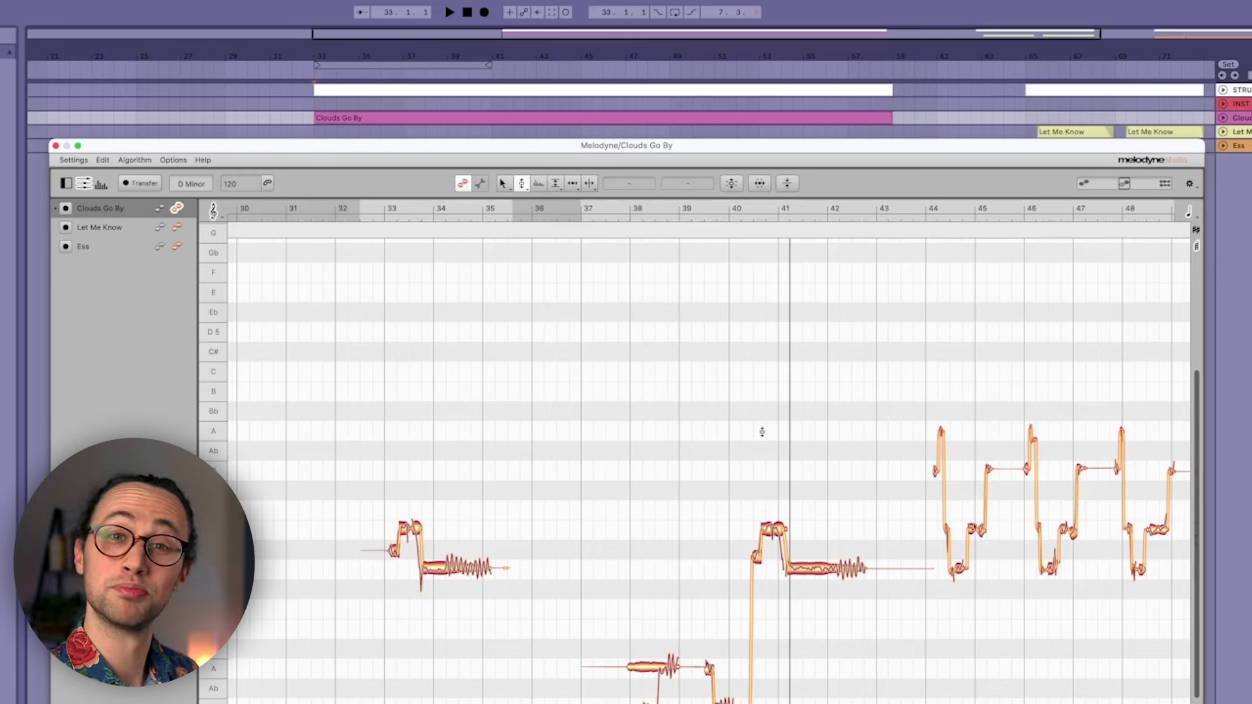
left_click(74, 161)
Clear the 'pitch' filter and list the commands on the S key, including Separate Note.
left_click(77, 174)
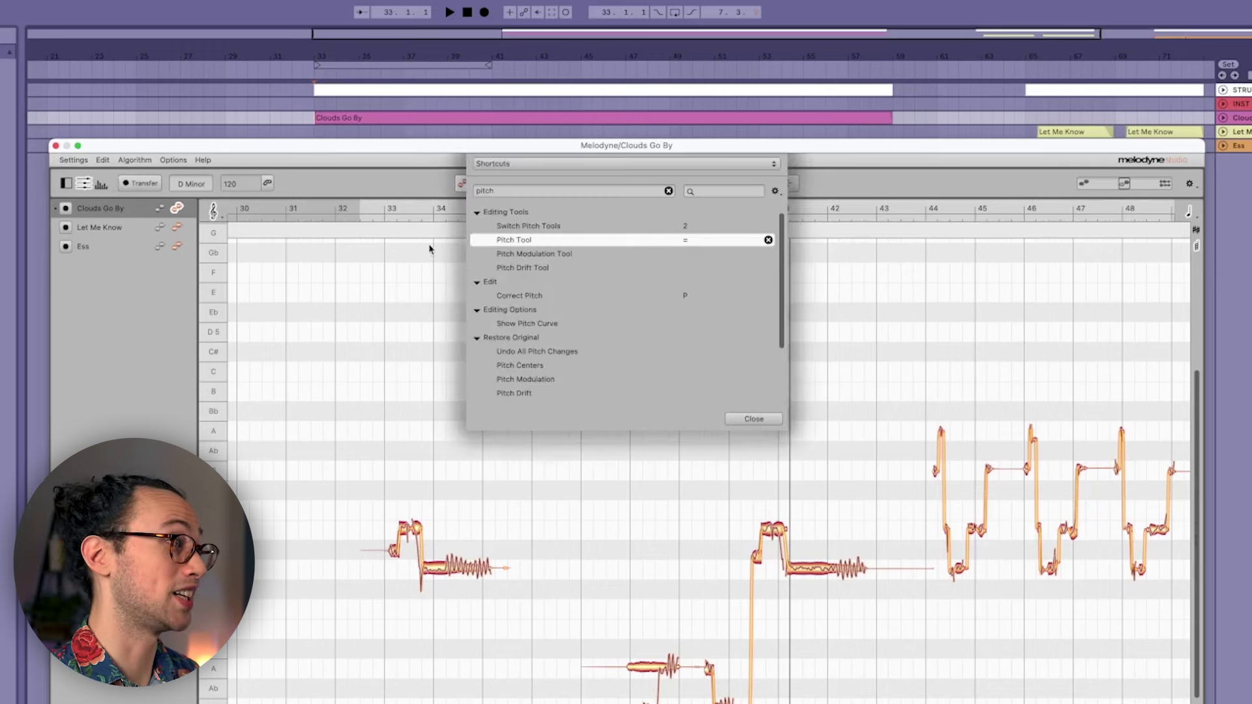
left_click(668, 191)
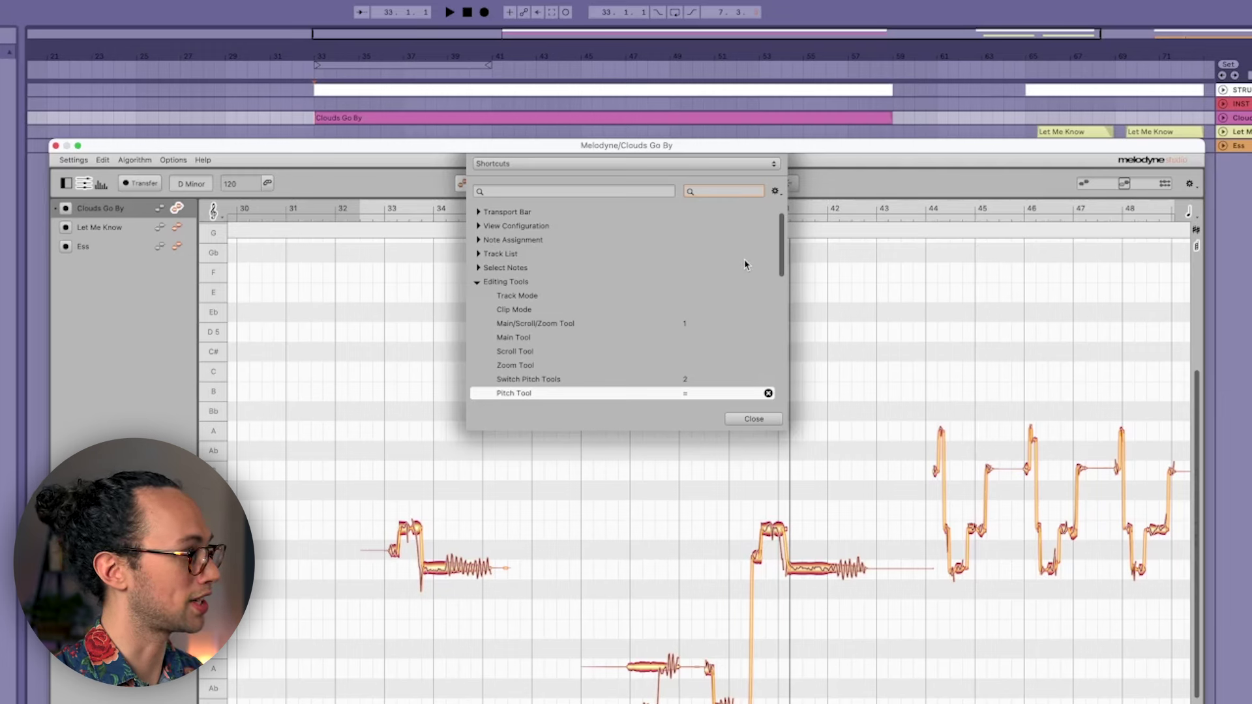
key("s")
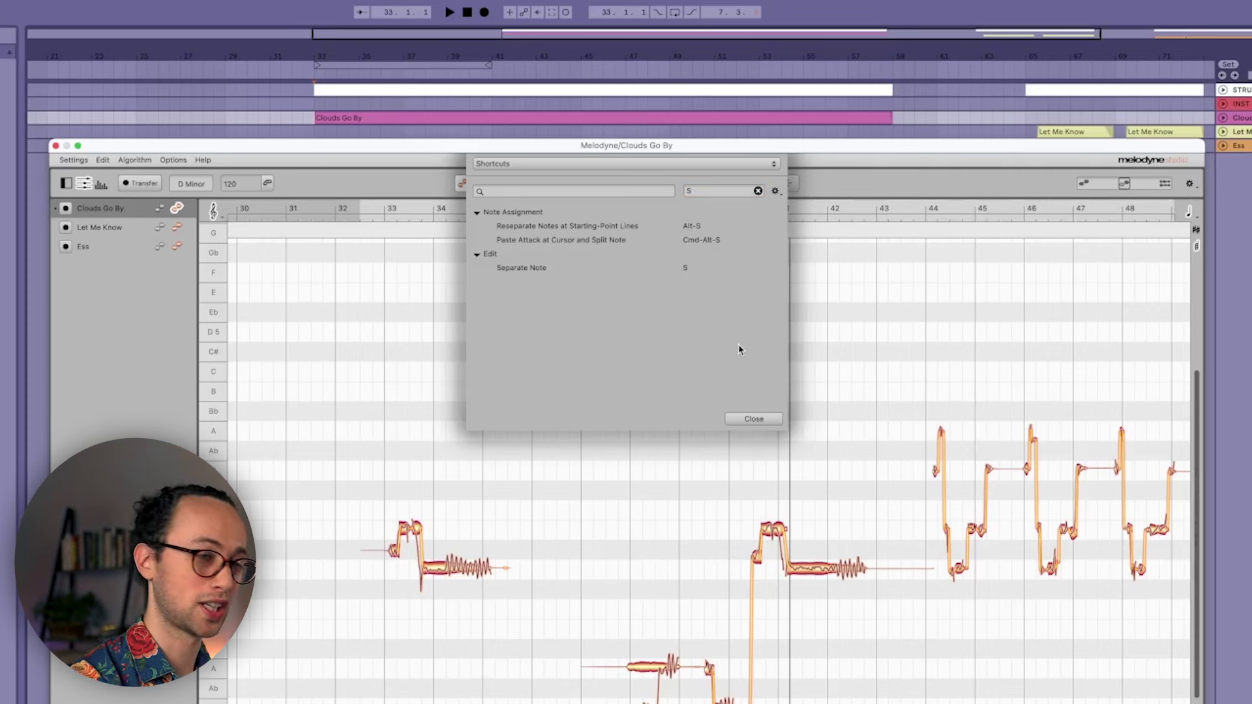
left_click(775, 191)
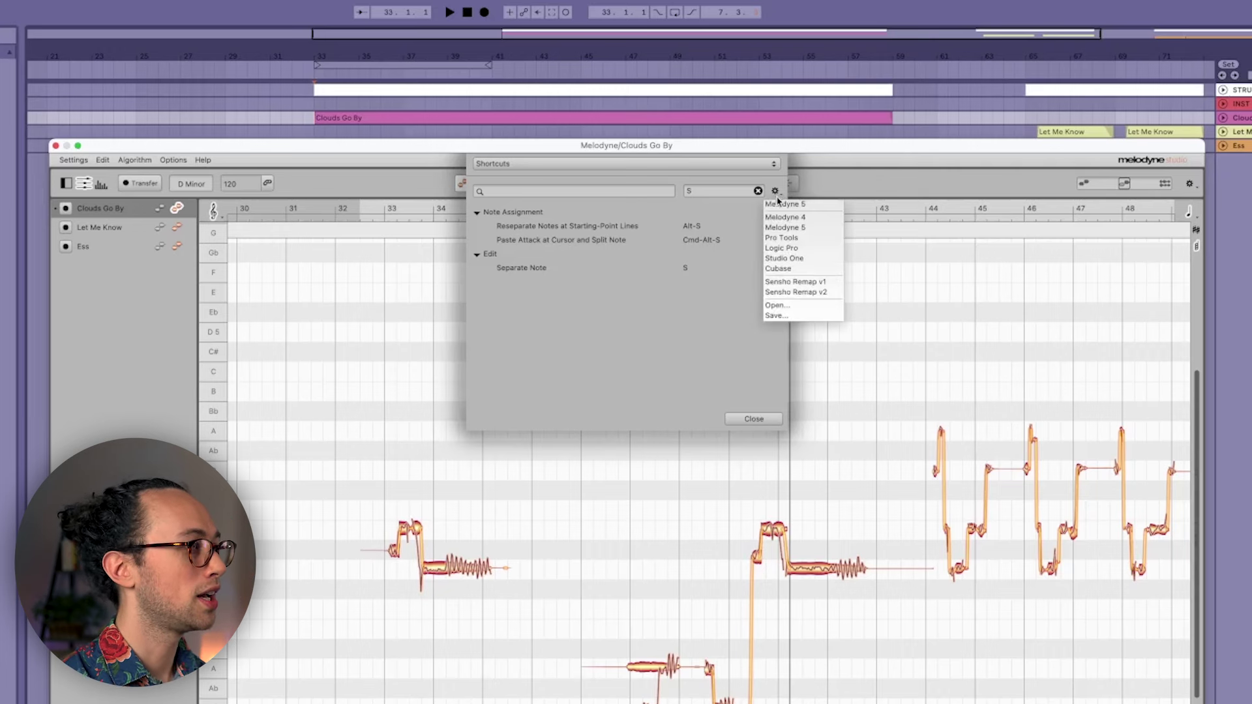
Save the current keyboard shortcuts as a new preset and return to the note editor.
left_click(776, 316)
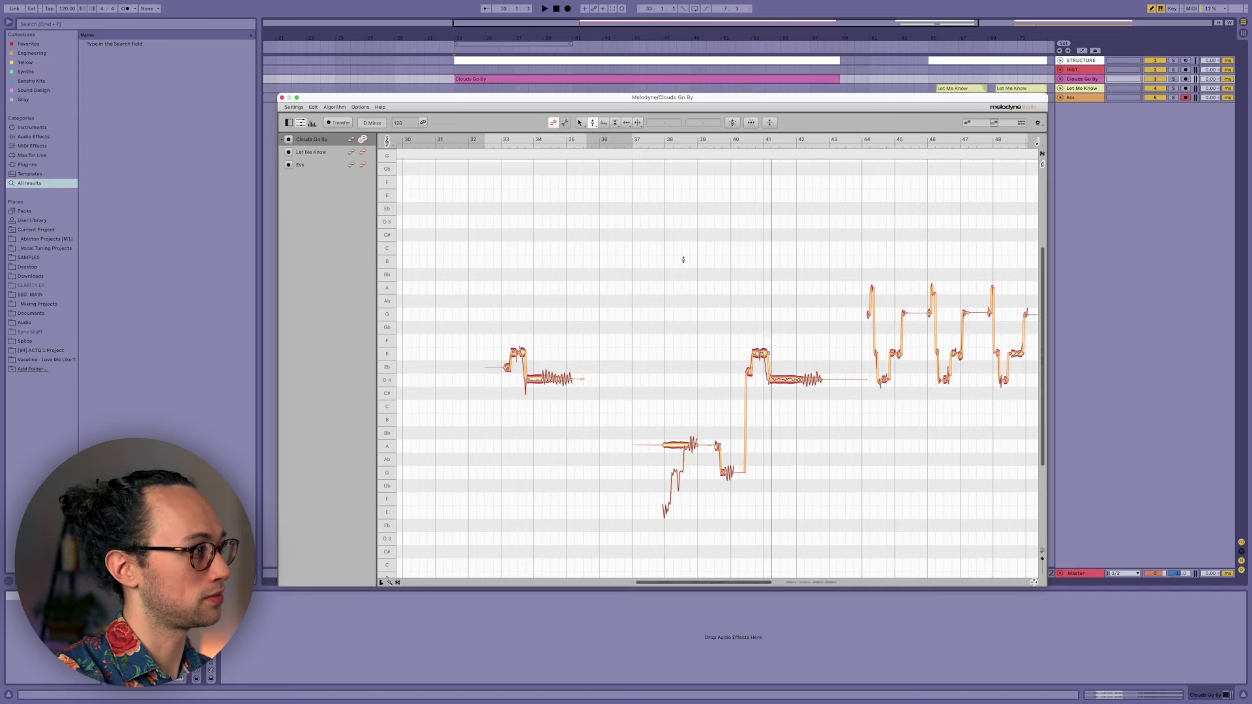
key("l")
key("l")
key("l")
key("l")
key("l")
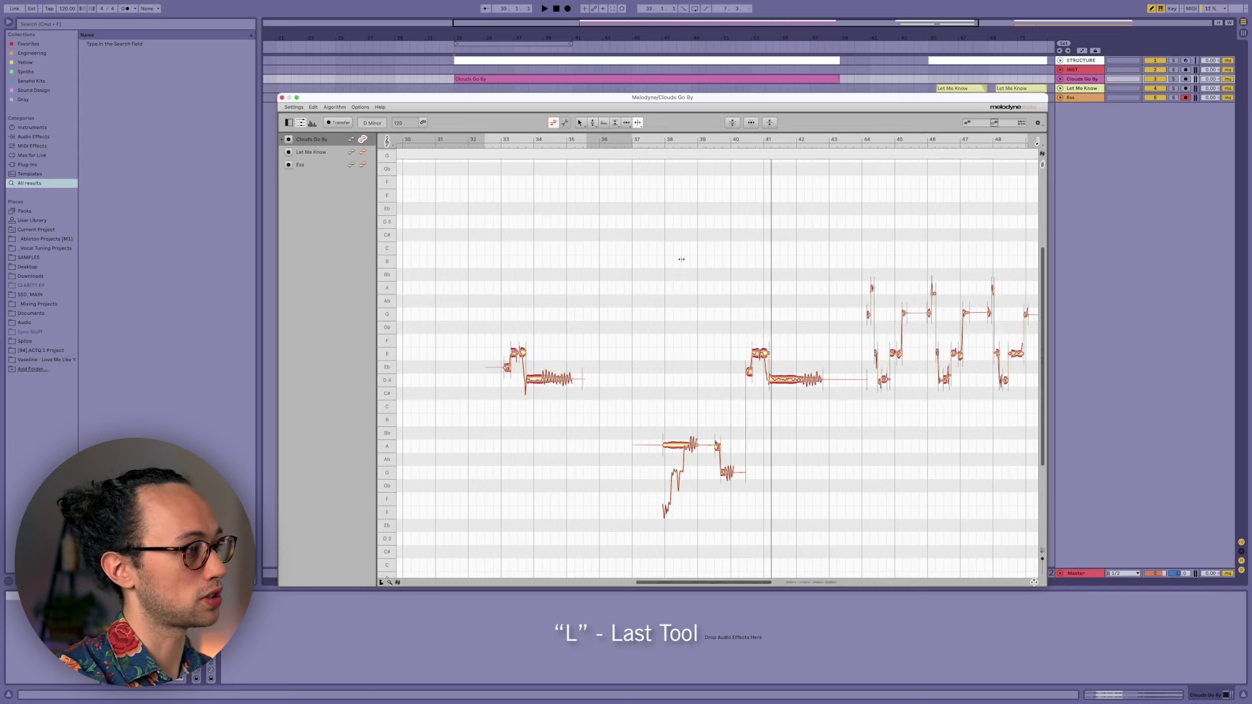
Toggle between the last two tools with L and zoom in on the held D4 note near bar 41.
key("l")
key("l")
key("l")
key("l")
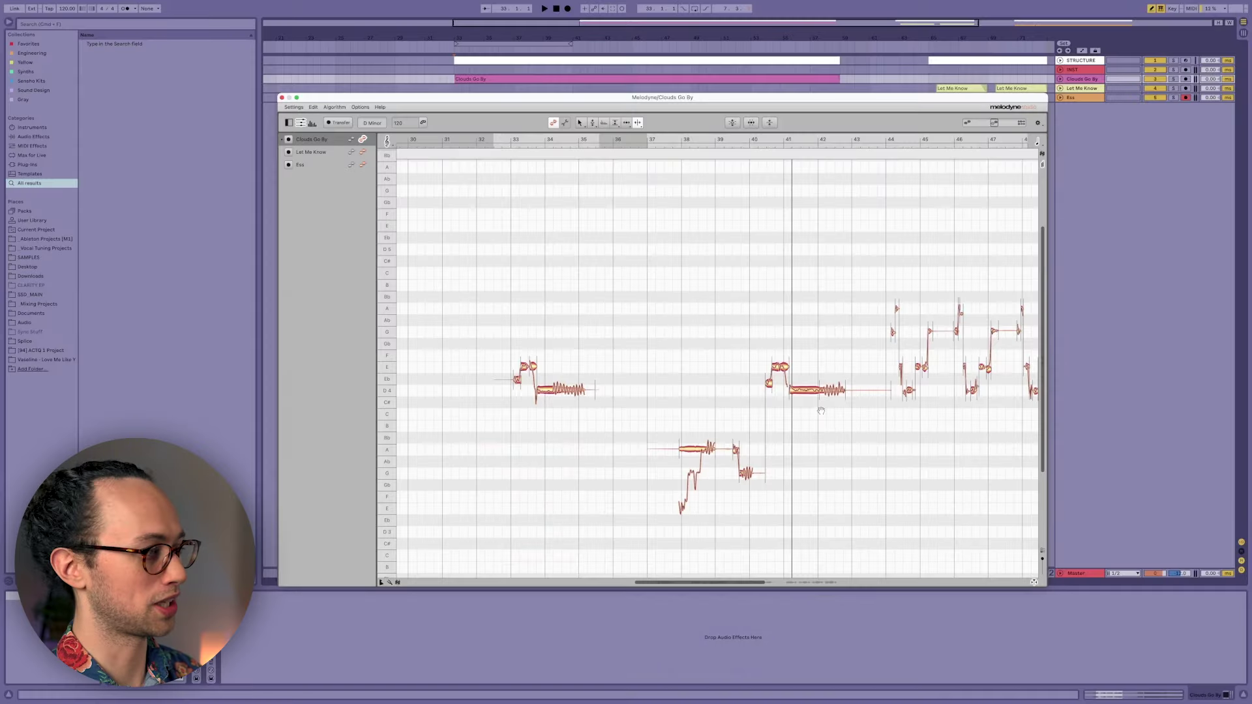
scroll(828, 391, "up", 5)
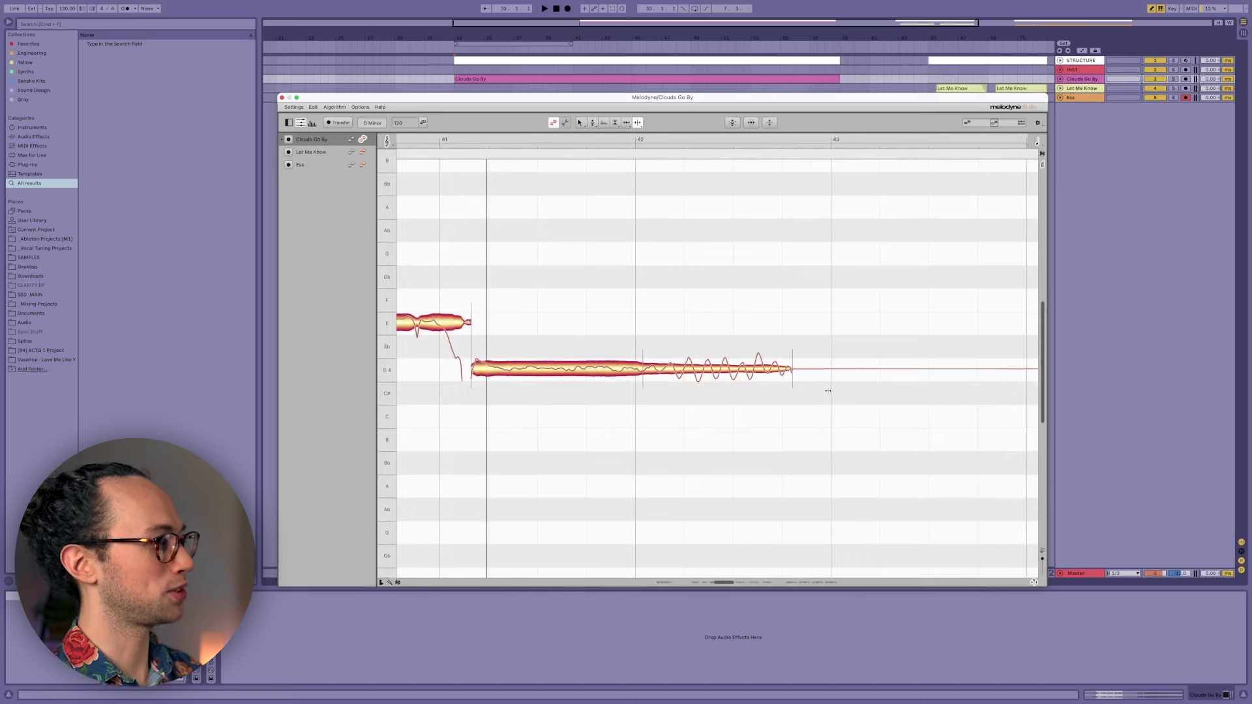
key("F2")
Select the D4 note's wavering tail near bar 42 and use Separate Notes as Trills.
left_click(736, 366)
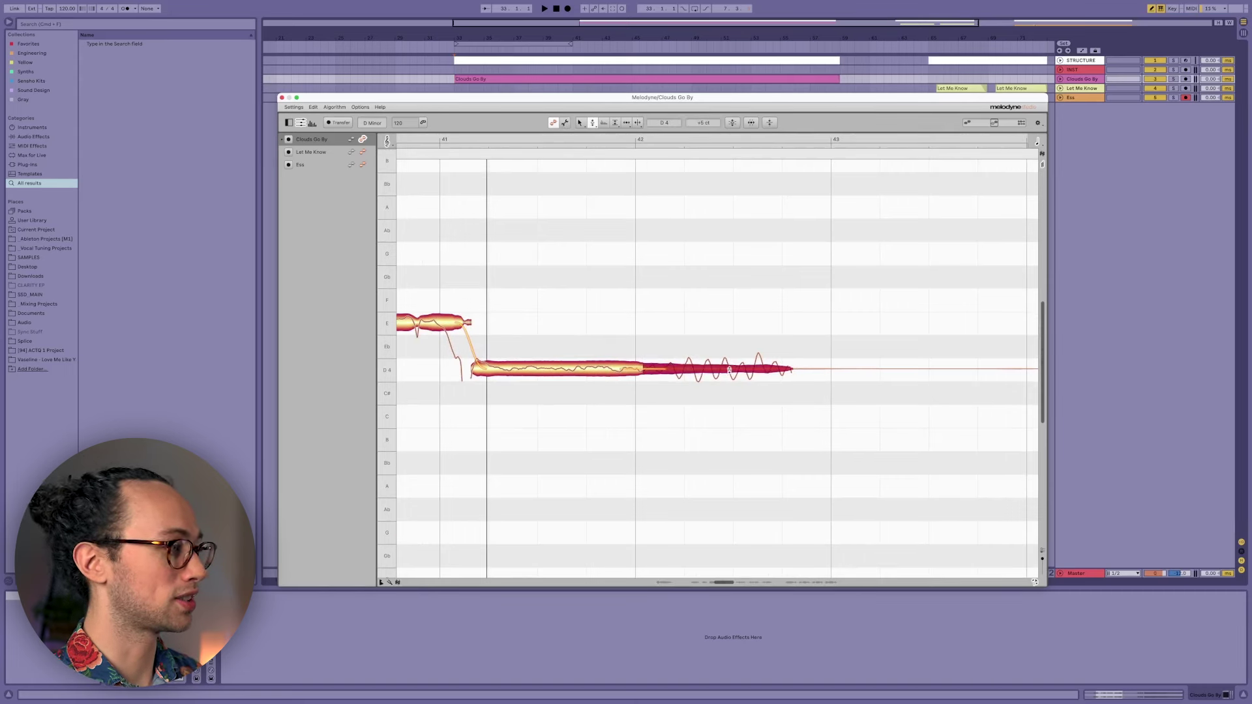
right_click(722, 368)
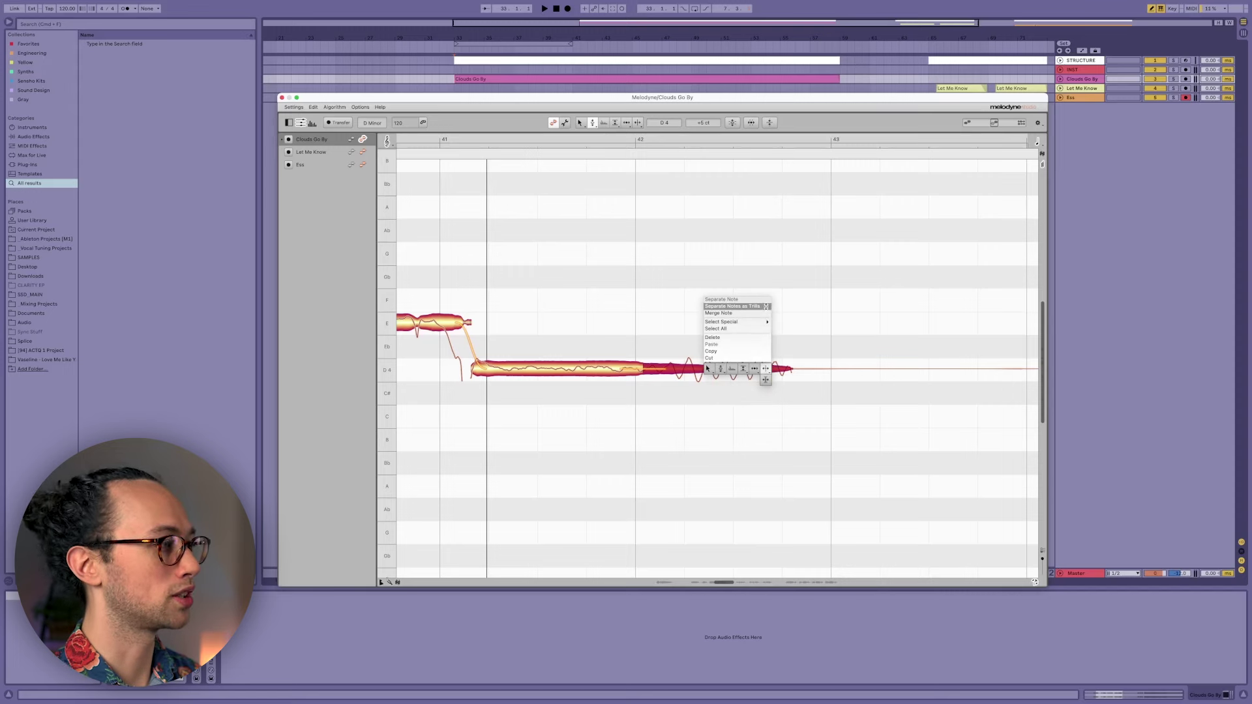
left_click(732, 307)
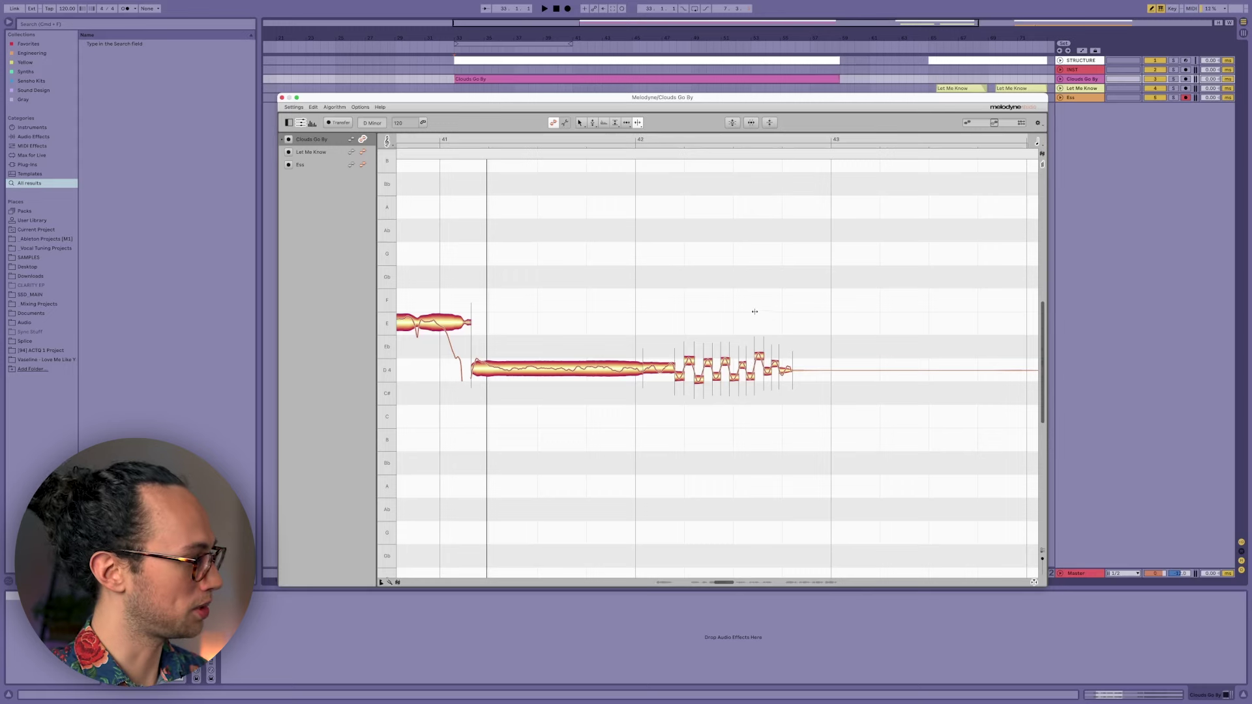
Select the long A3 note around bar 38 with the Pitch tool and separate it as trills.
scroll(750, 301, "down", 3)
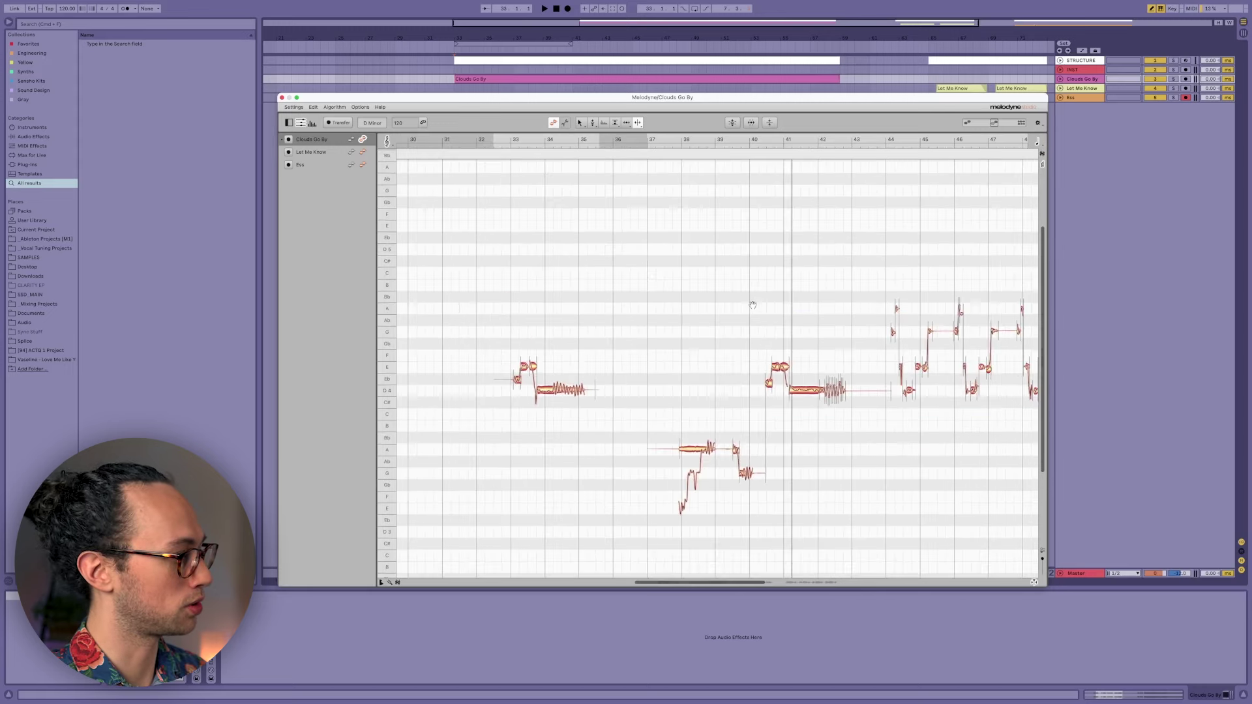
scroll(693, 448, "up", 3)
scroll(693, 448, "up", 3)
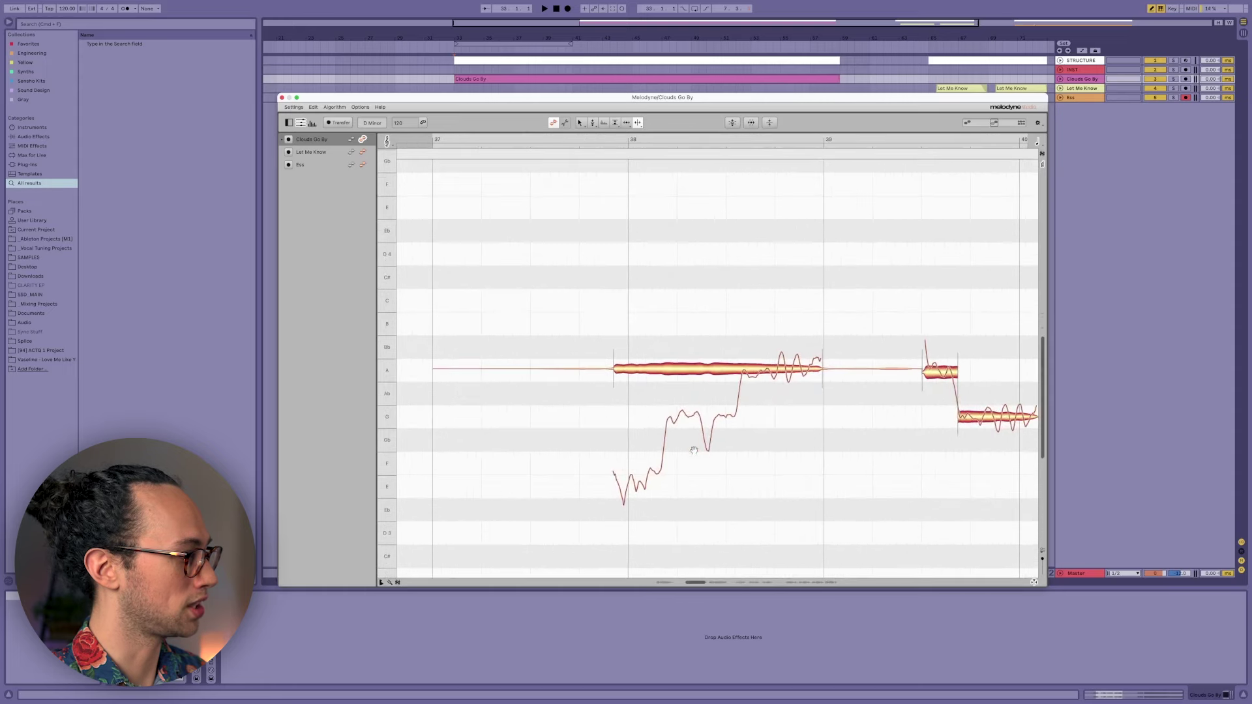
key("F2")
left_click(700, 365)
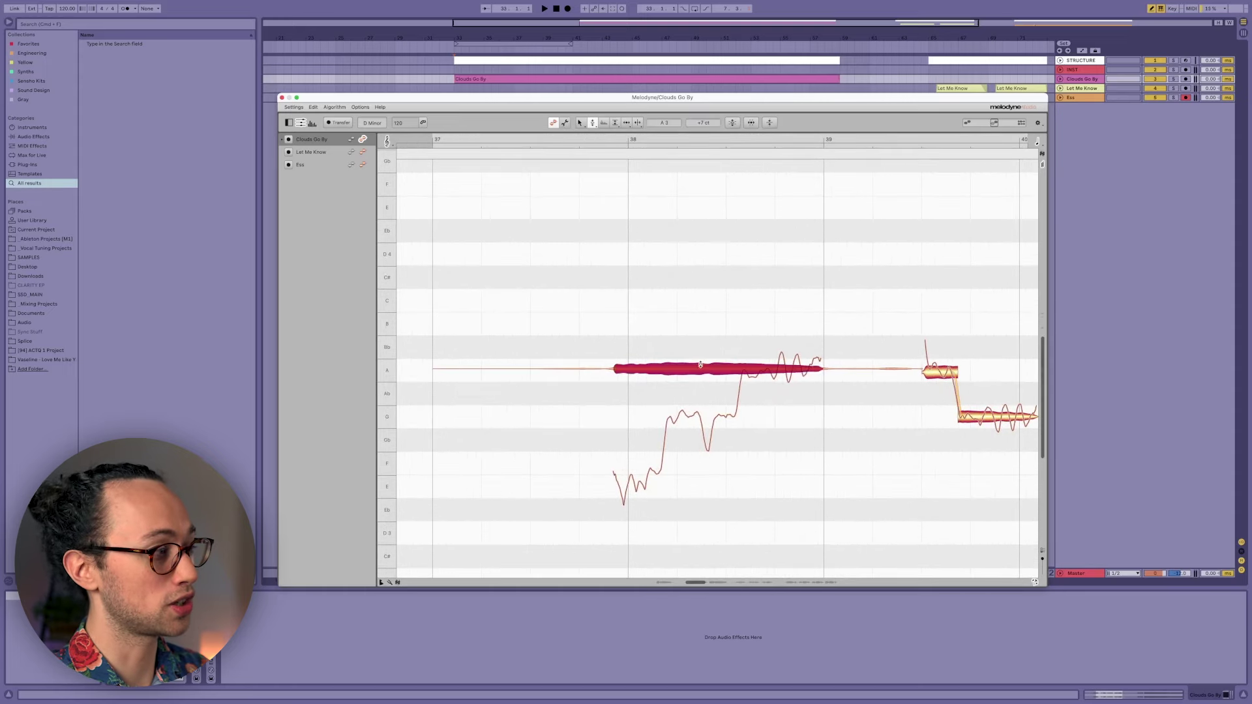
right_click(767, 369)
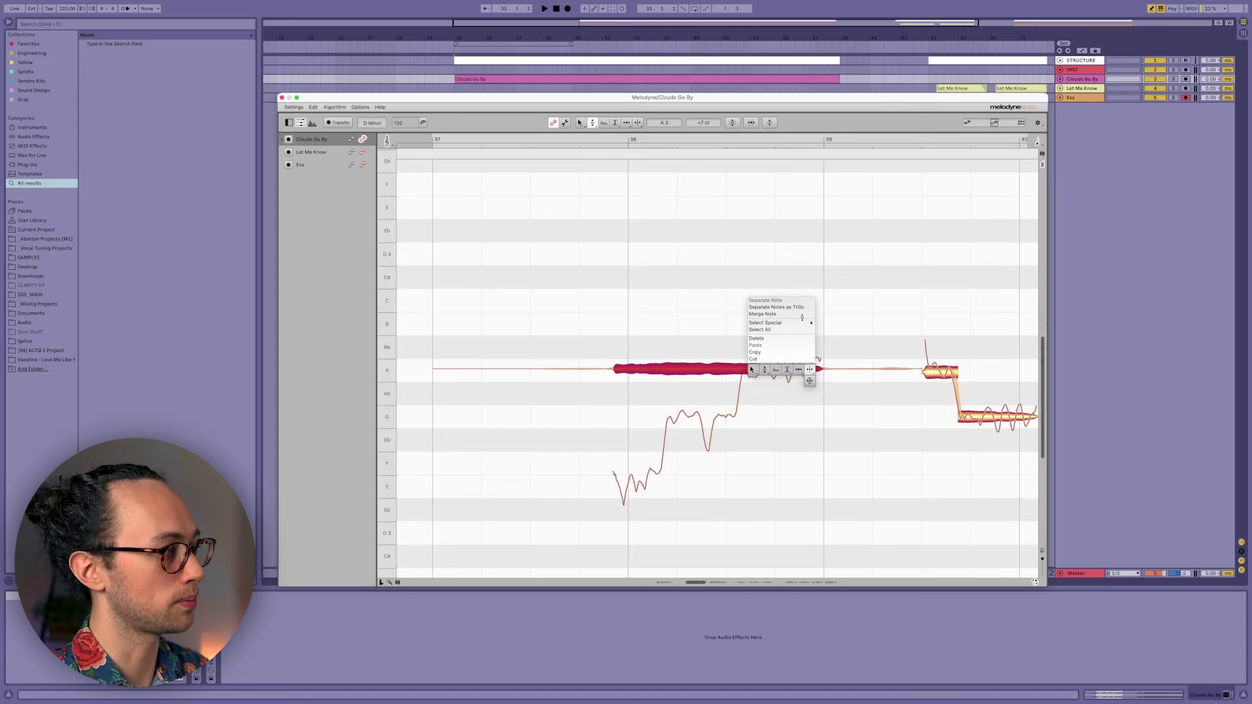
left_click(776, 307)
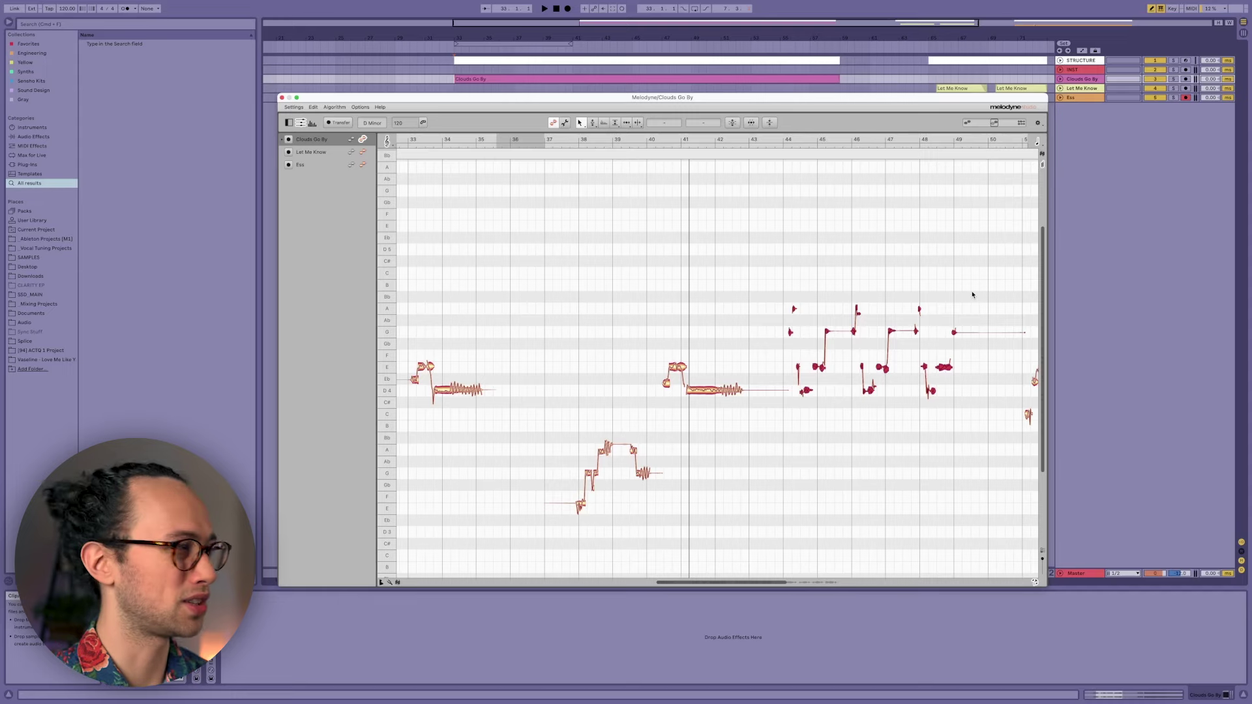
Apply Correct Pitch to all notes with Pitch Center 58 % and Drift 0 %, then replay.
left_click(732, 123)
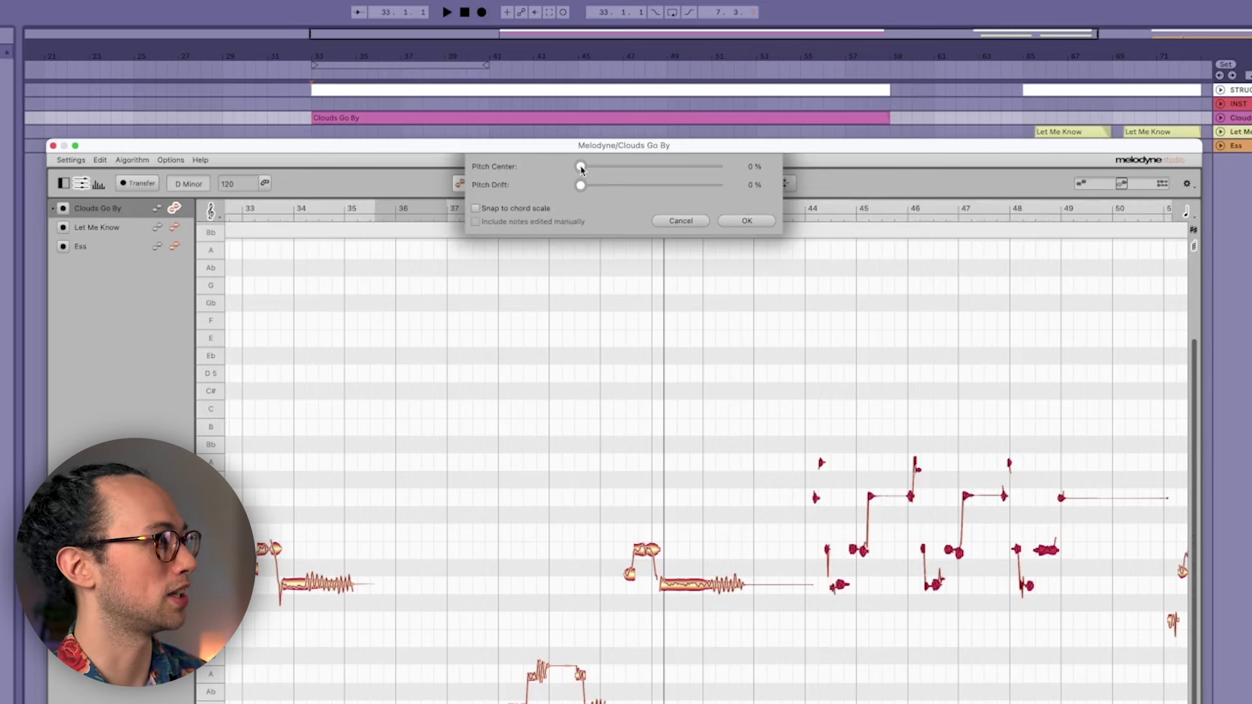
left_click_drag(581, 169, 743, 168)
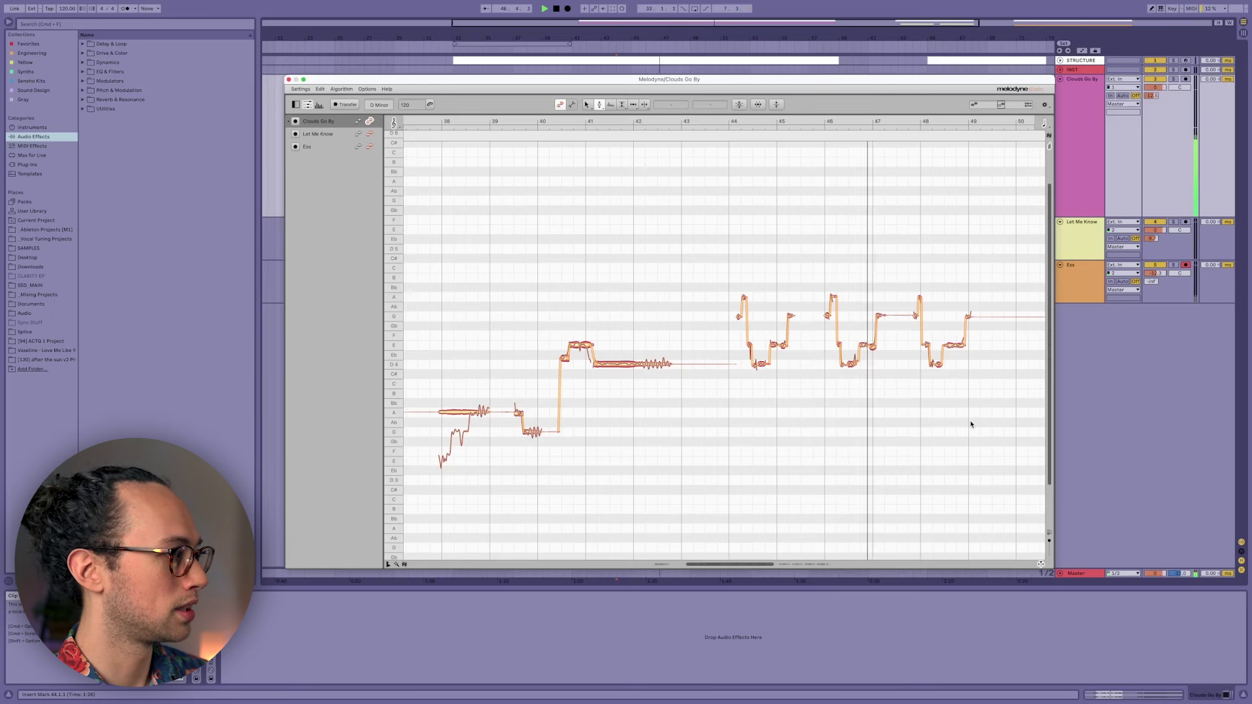
key("space")
left_click(739, 104)
left_click_drag(678, 96, 693, 94)
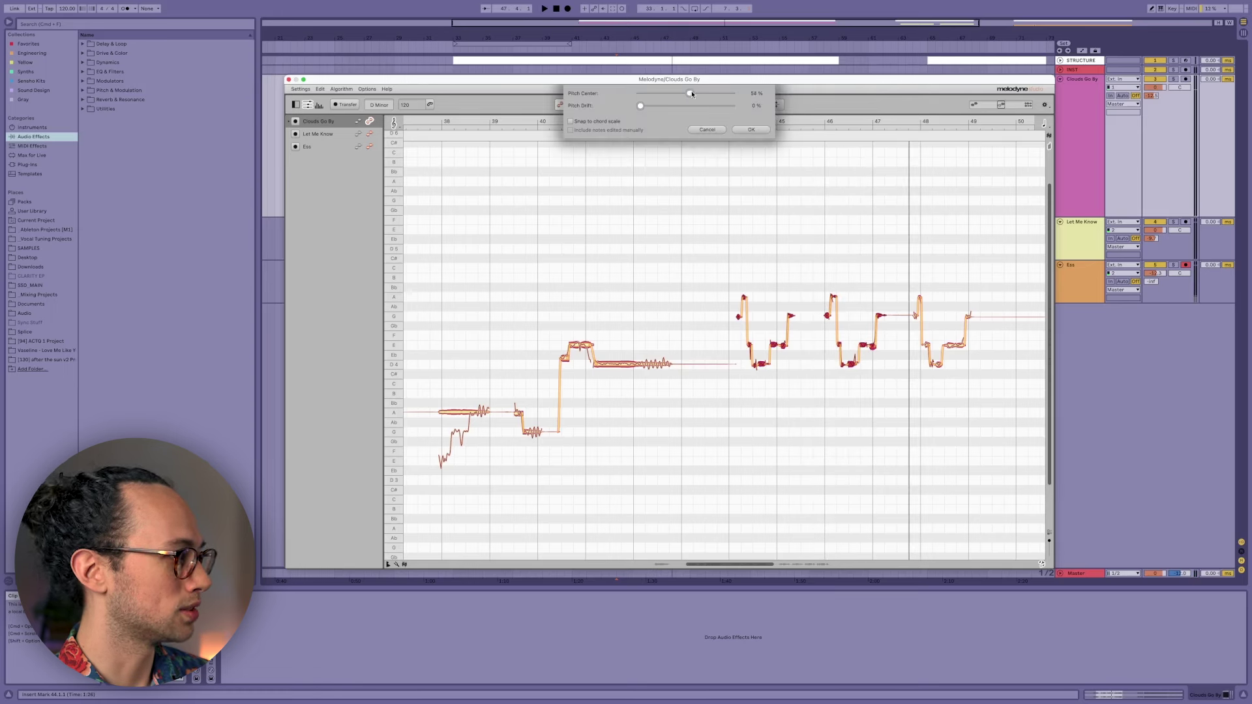
left_click(751, 129)
key("space")
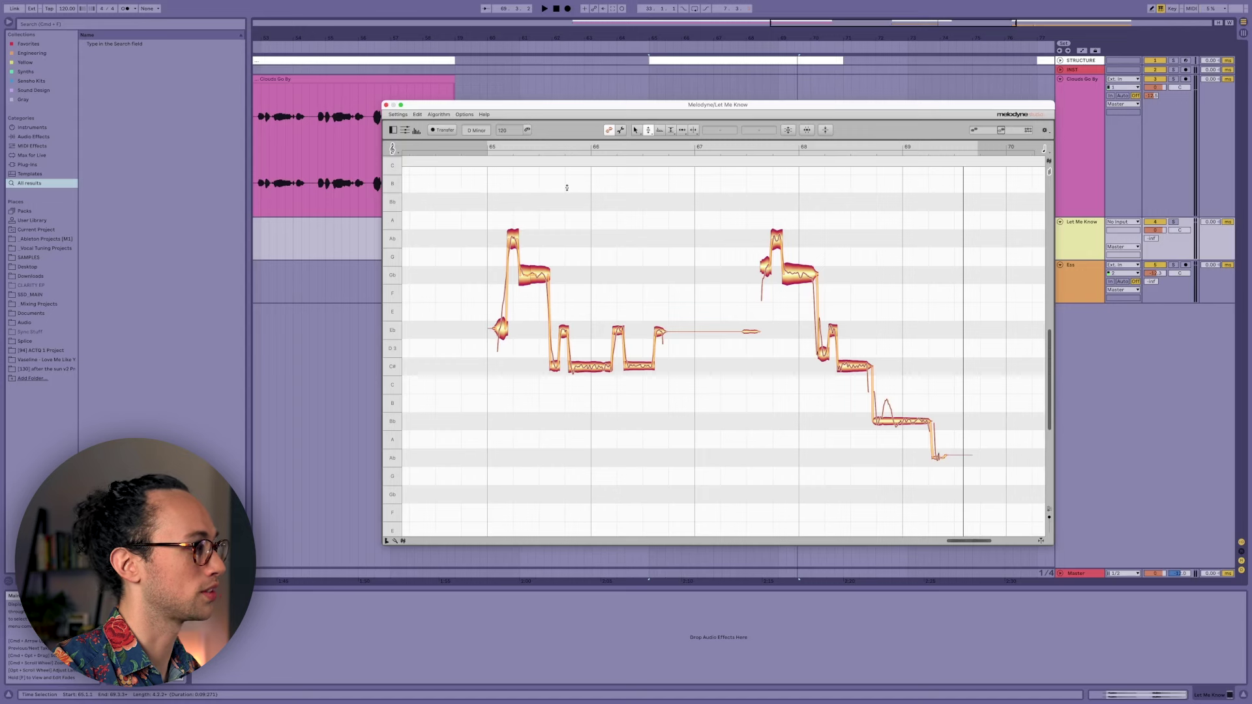
Play the Let Me Know vocal, then drag a rectangle to select all its notes.
key("space")
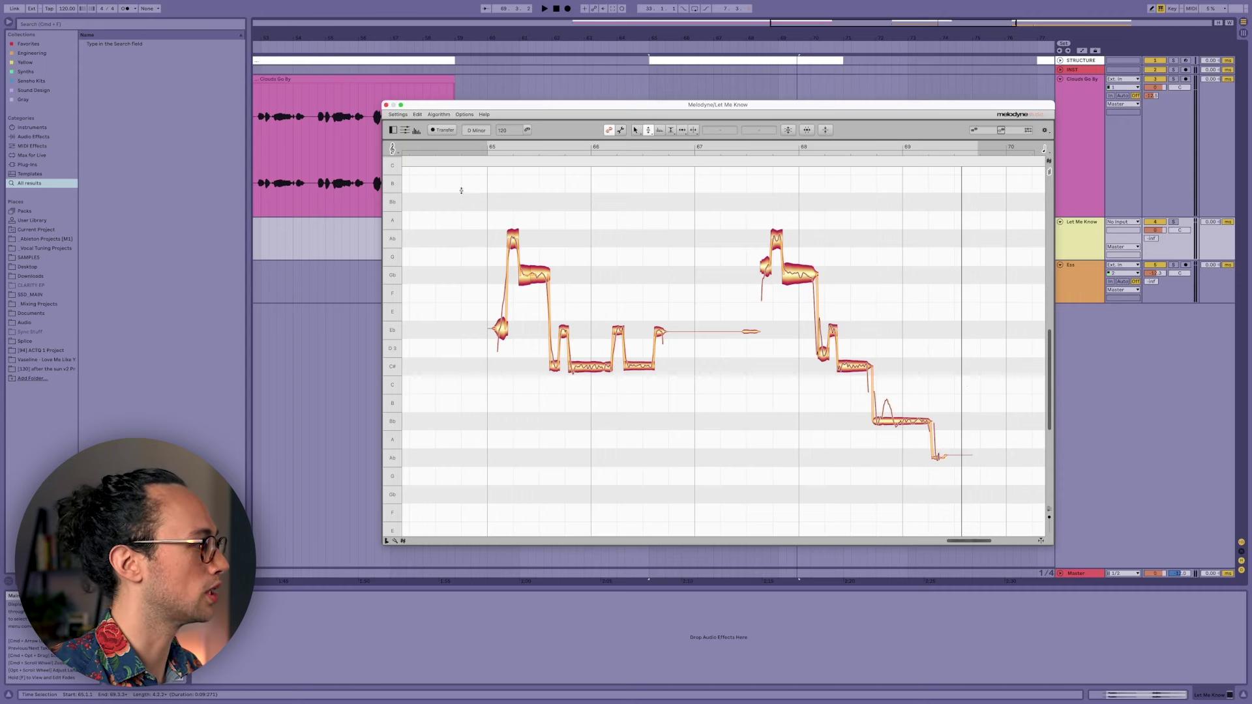
left_click_drag(461, 190, 991, 480)
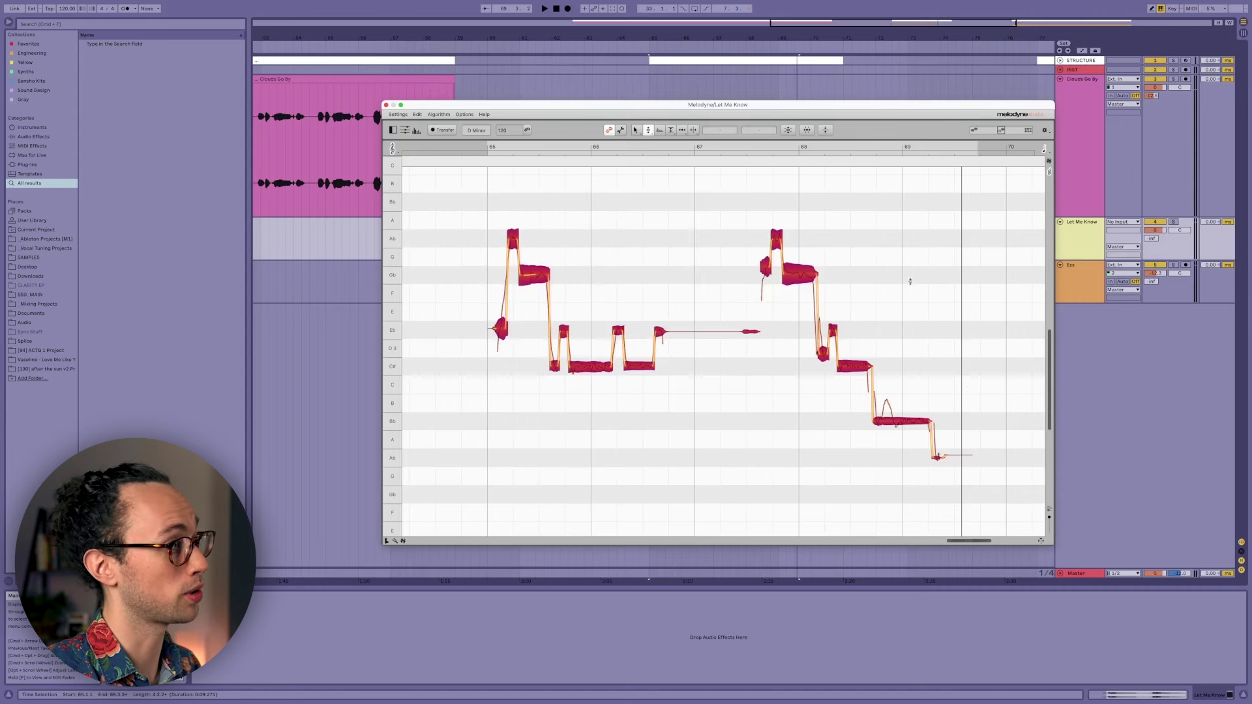
Apply Note Leveling: quiet notes 68 % louder, loud notes about half quieter, then play back.
left_click(825, 131)
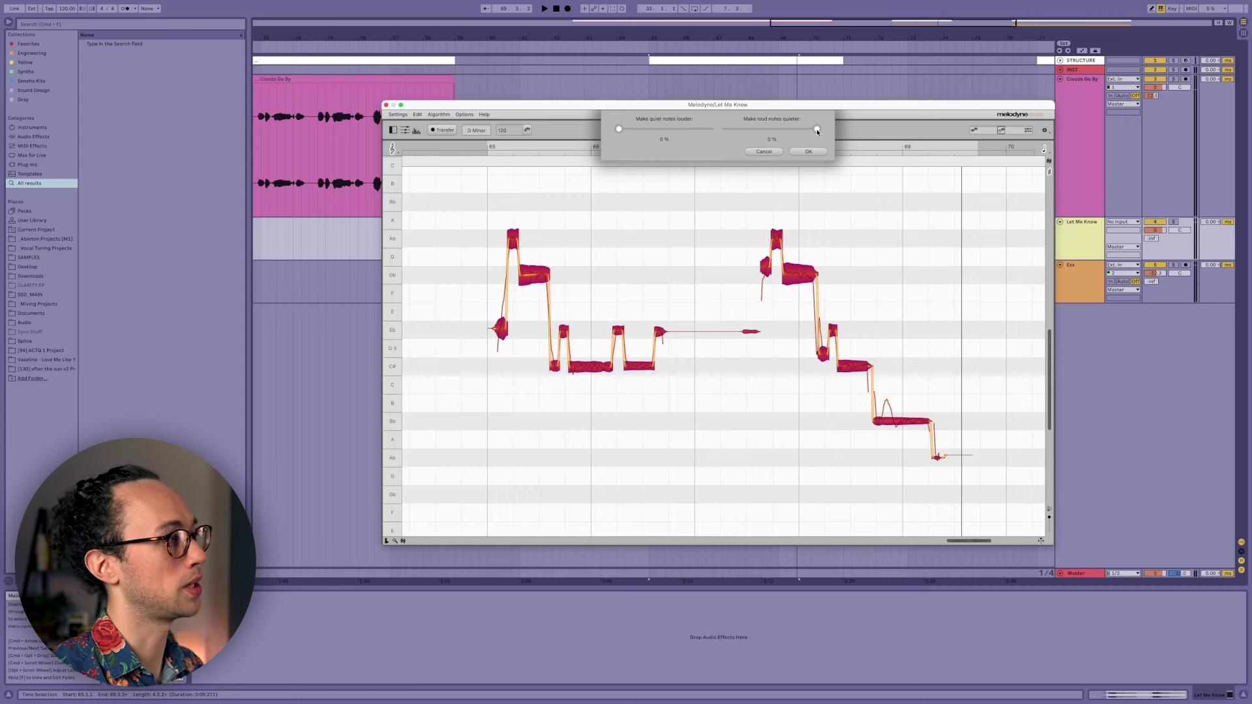
left_click_drag(817, 131, 764, 137)
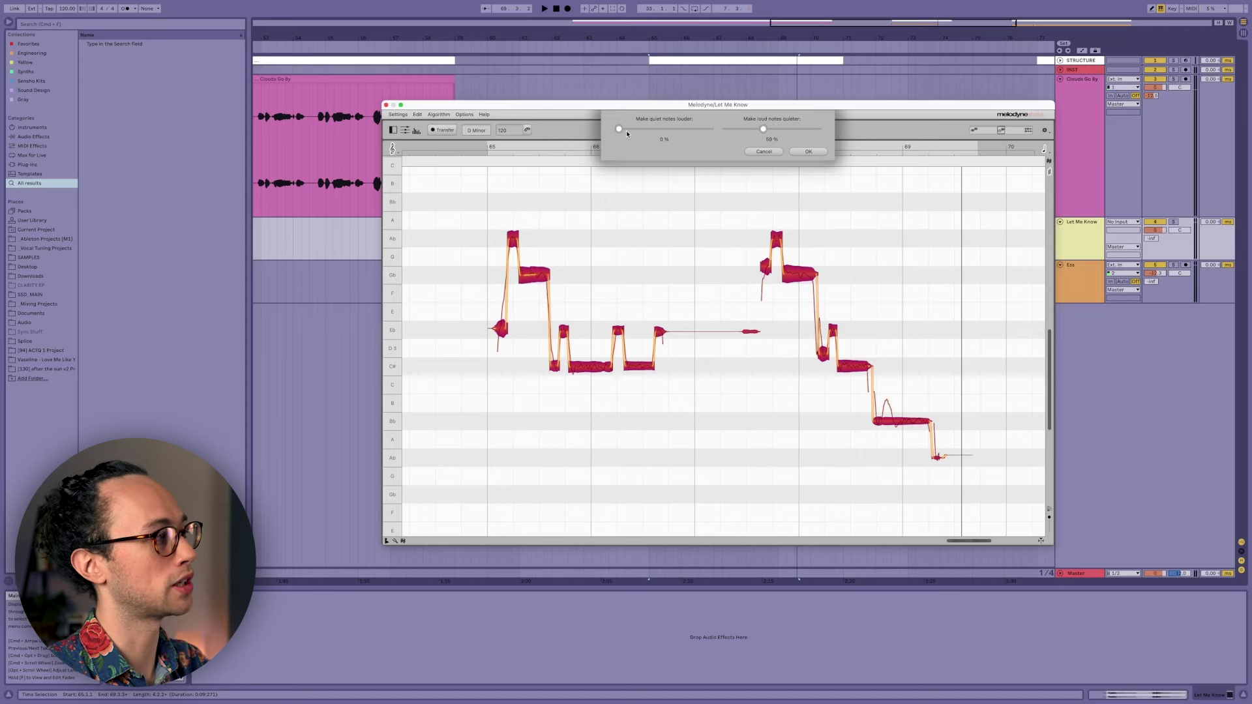
left_click_drag(619, 129, 679, 129)
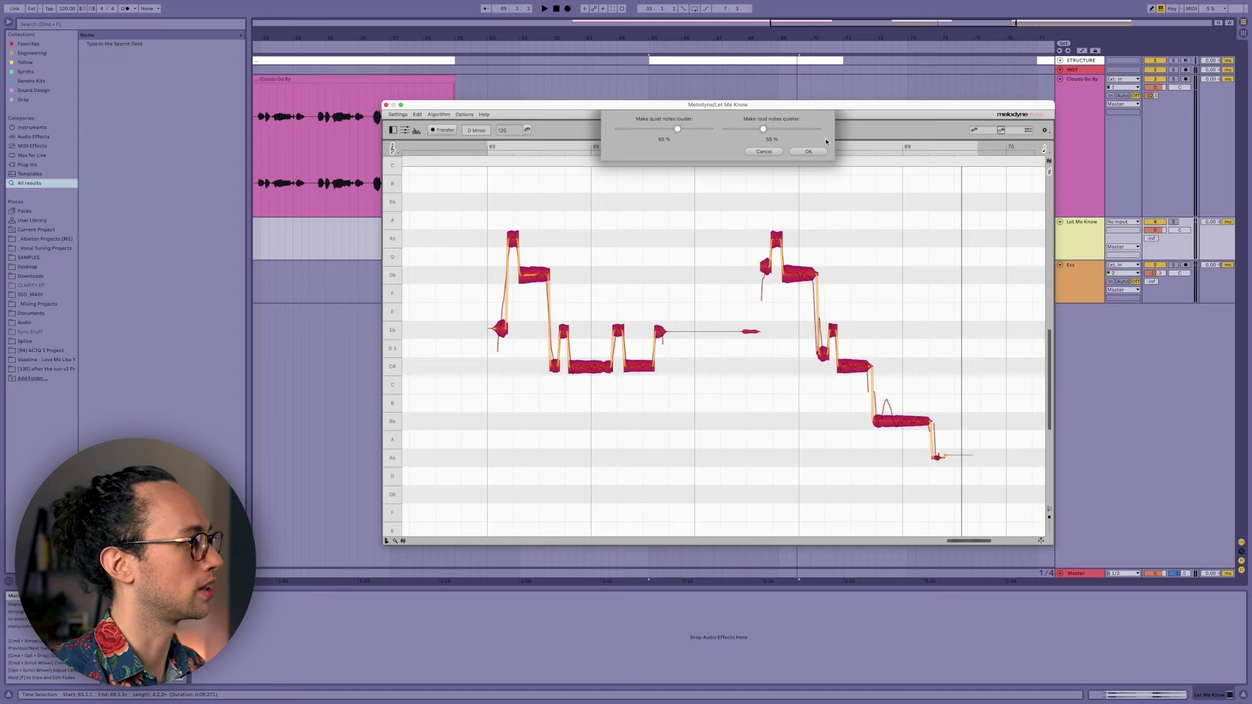
left_click(807, 151)
key("space")
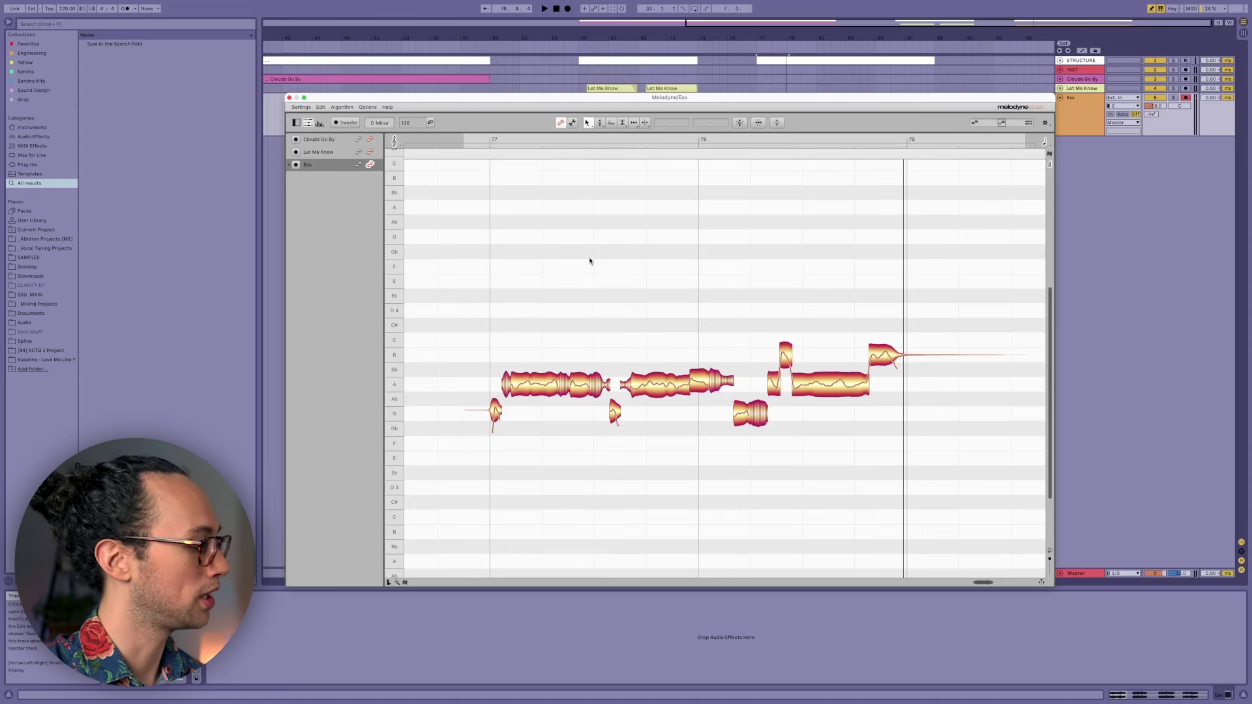
Play and stop the Ess track, select all its notes with Cmd+A, and play again.
key("space")
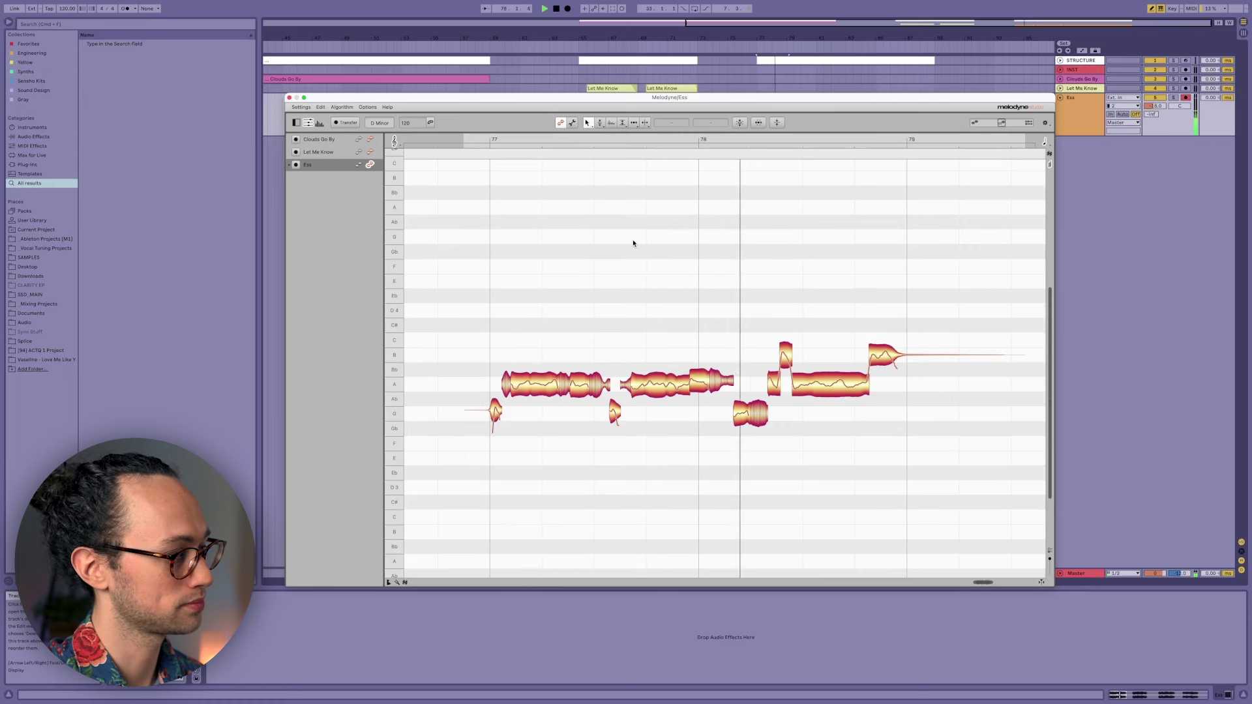
key("space")
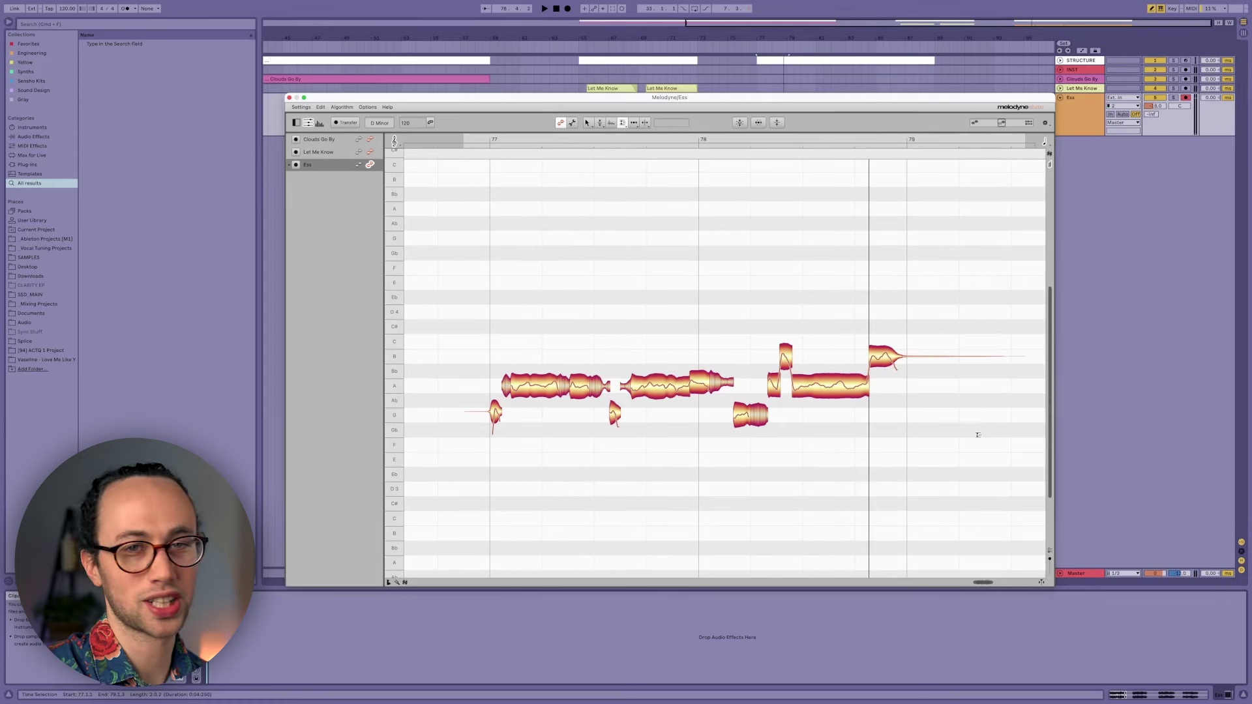
key("super+a")
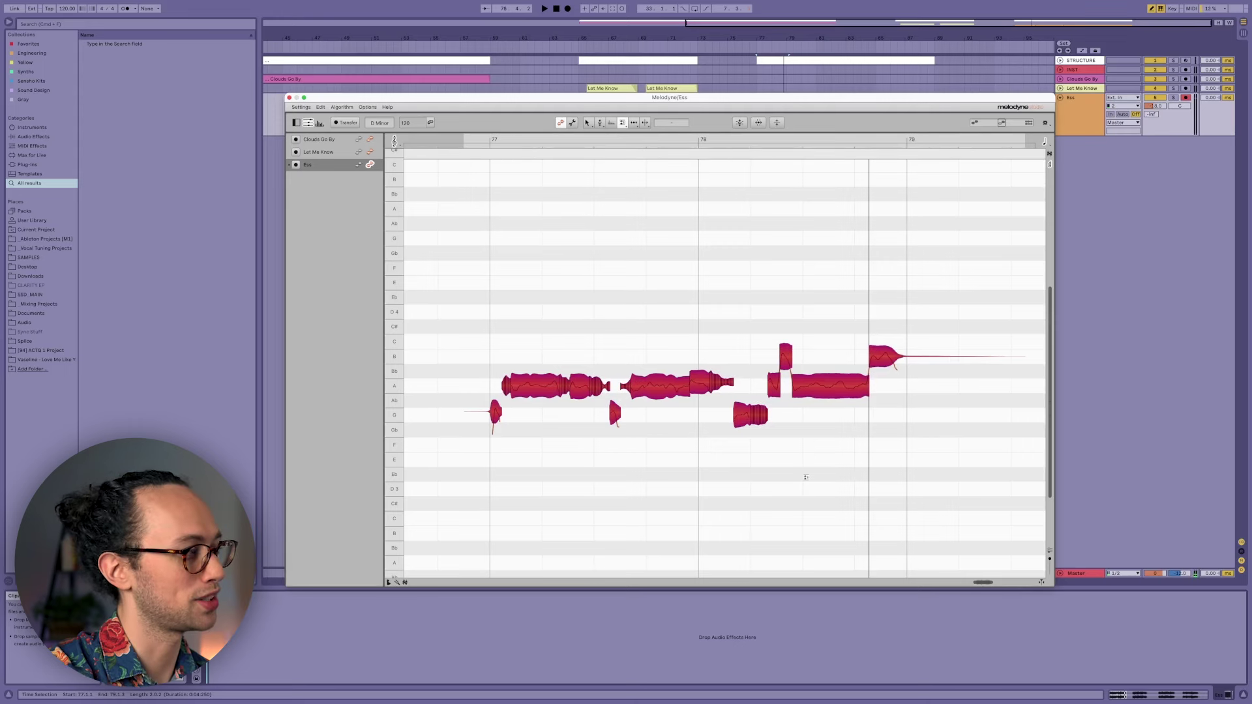
key("space")
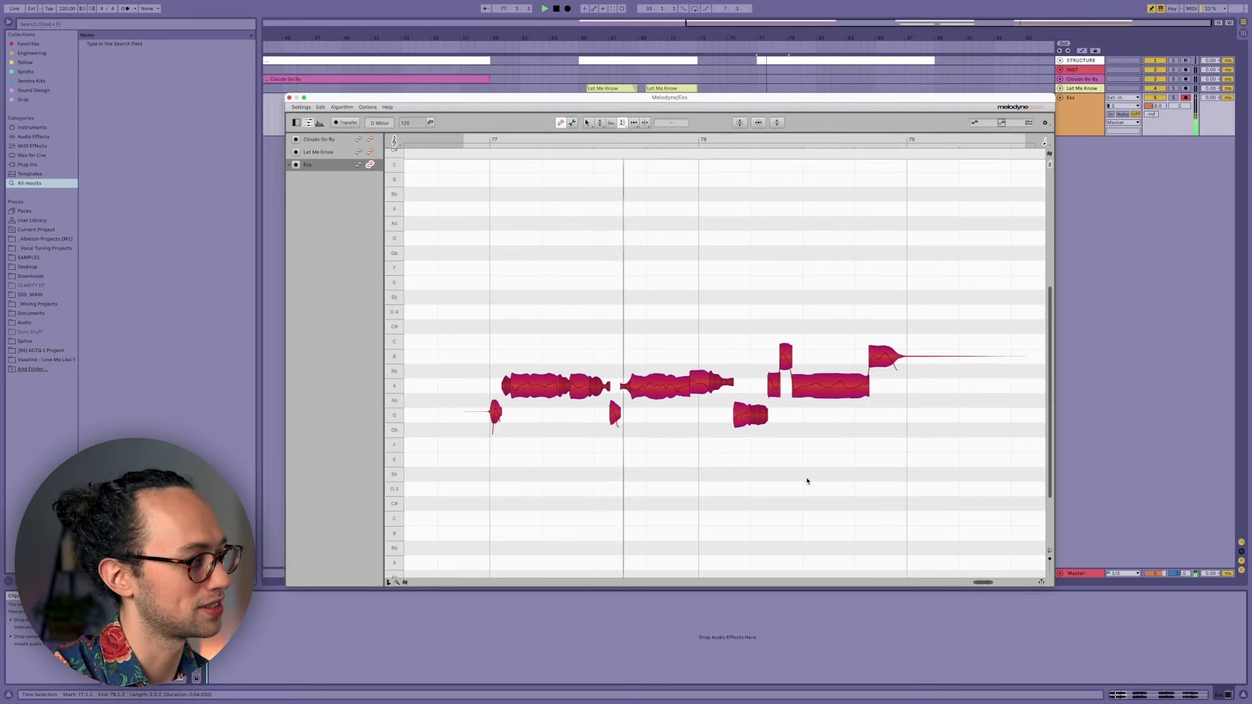